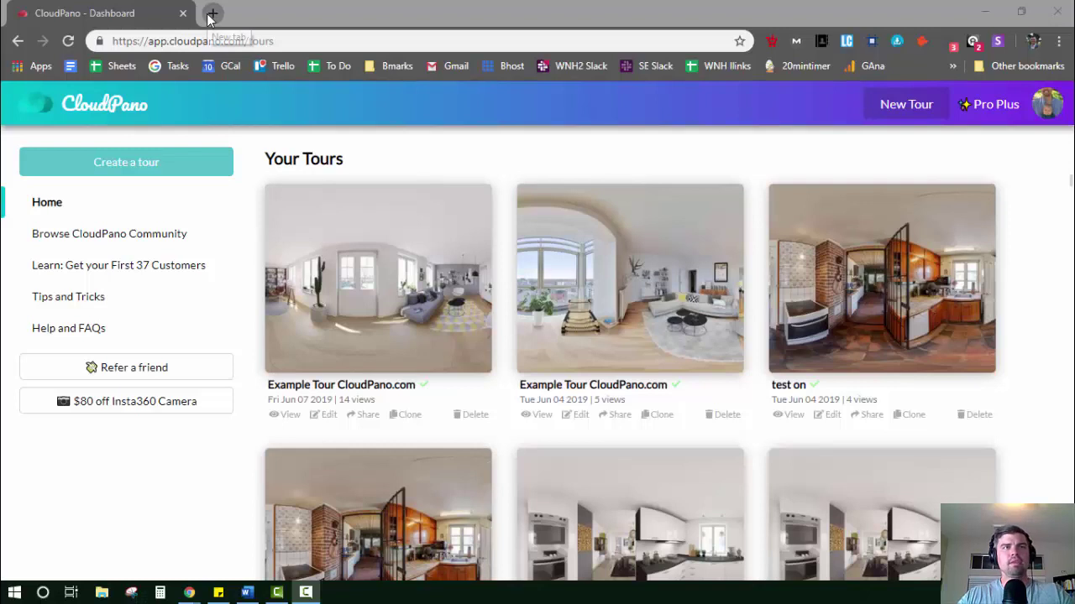
# Open cloudpano.com in a new browser tab, keeping the existing dashboard tab open
pyautogui.click(212, 14)
pyautogui.write('cloudpano.com')
pyautogui.press('Return')
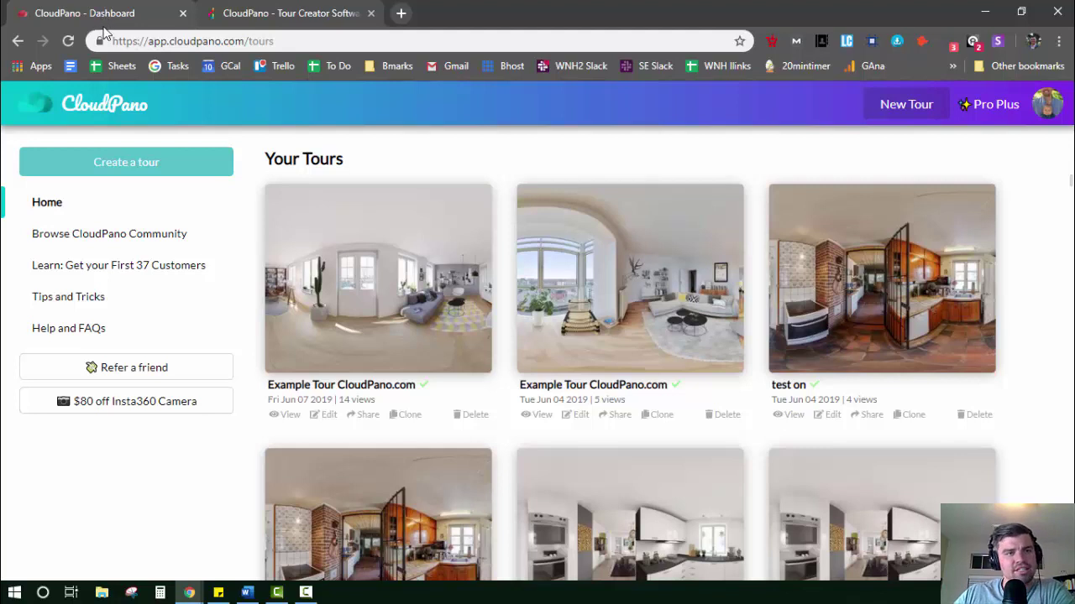
pyautogui.click(279, 17)
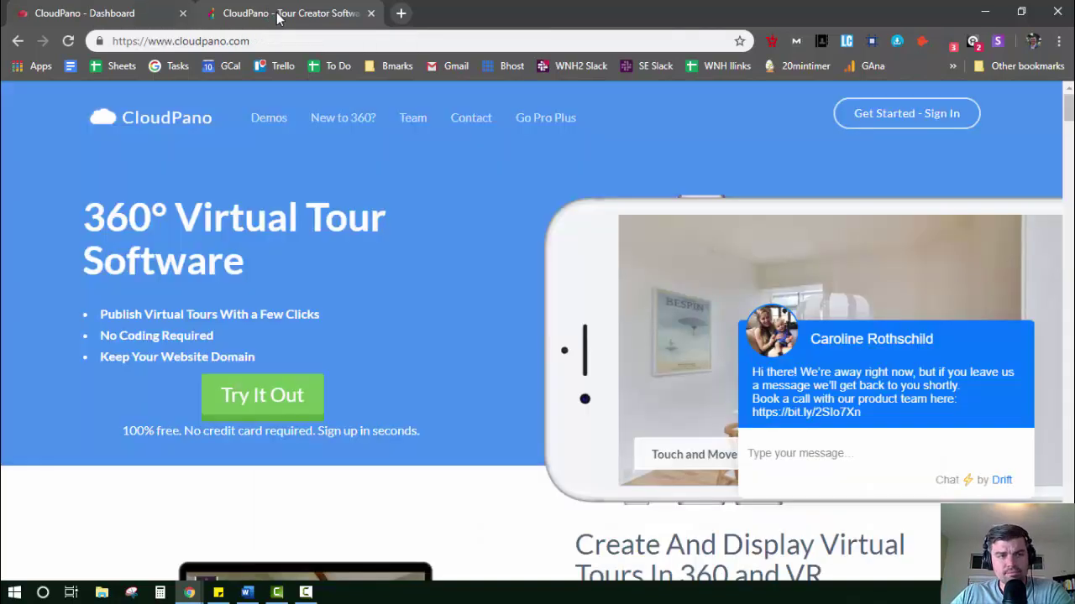
pyautogui.rightClick(299, 10)
pyautogui.click(662, 145)
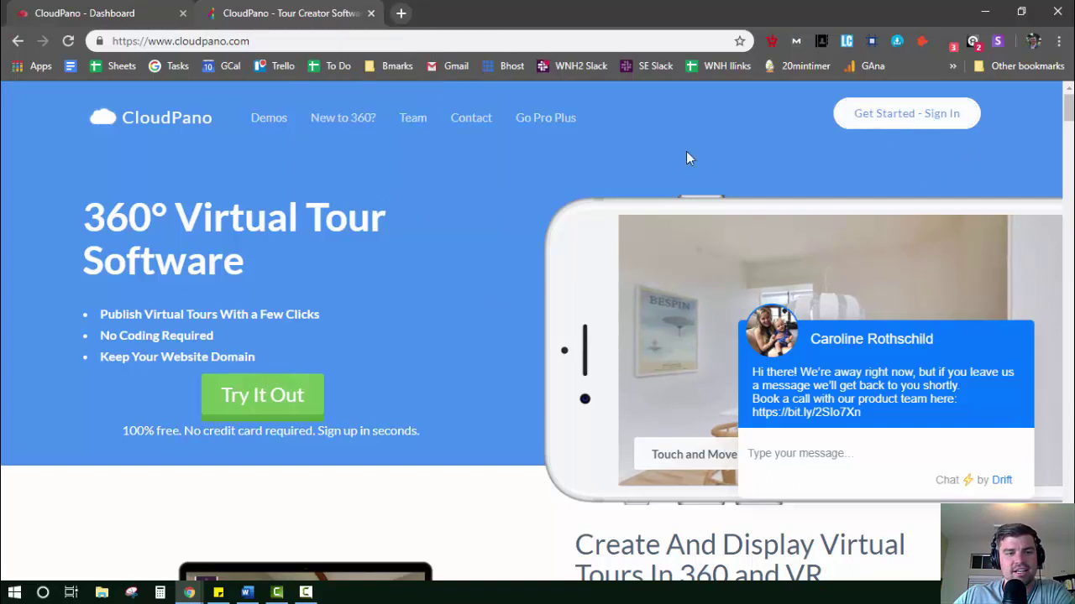
pyautogui.click(121, 15)
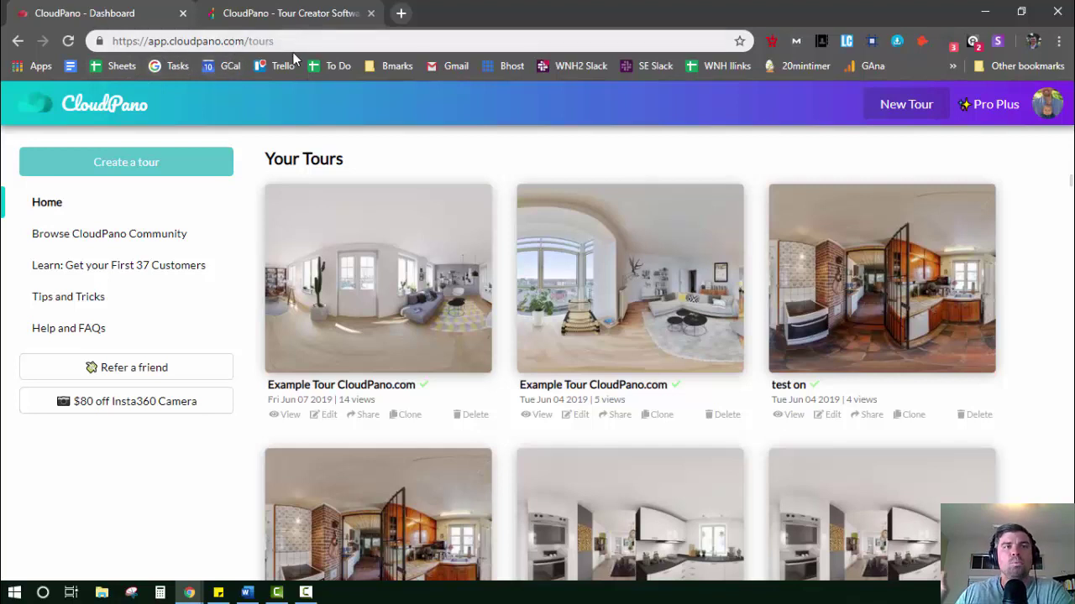
pyautogui.click(308, 20)
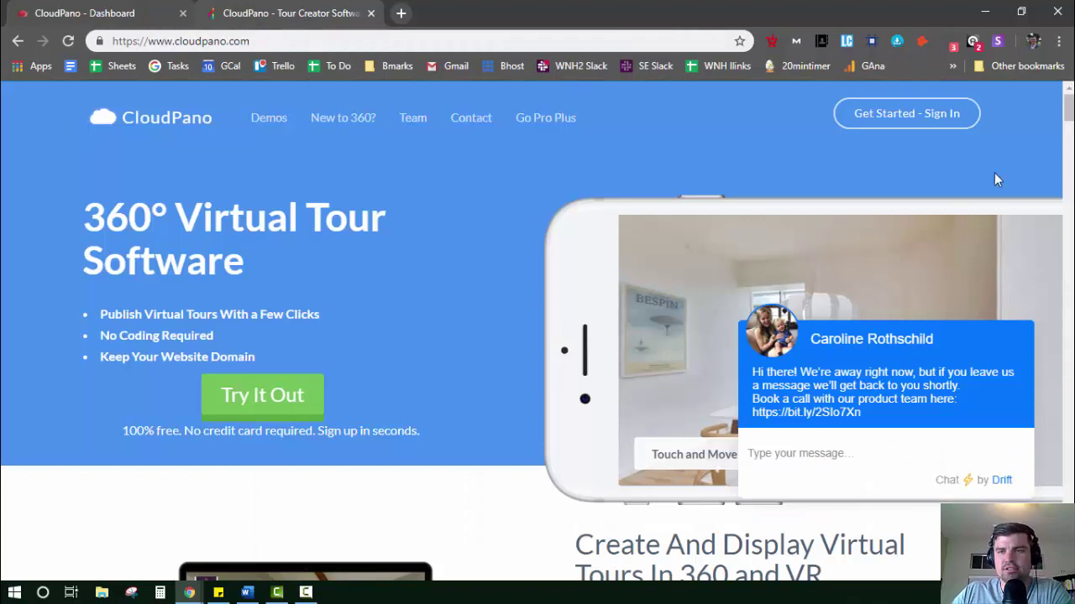
# Enter the app through Get Started - Sign In and go to the dashboard without naming a new tour
pyautogui.click(944, 123)
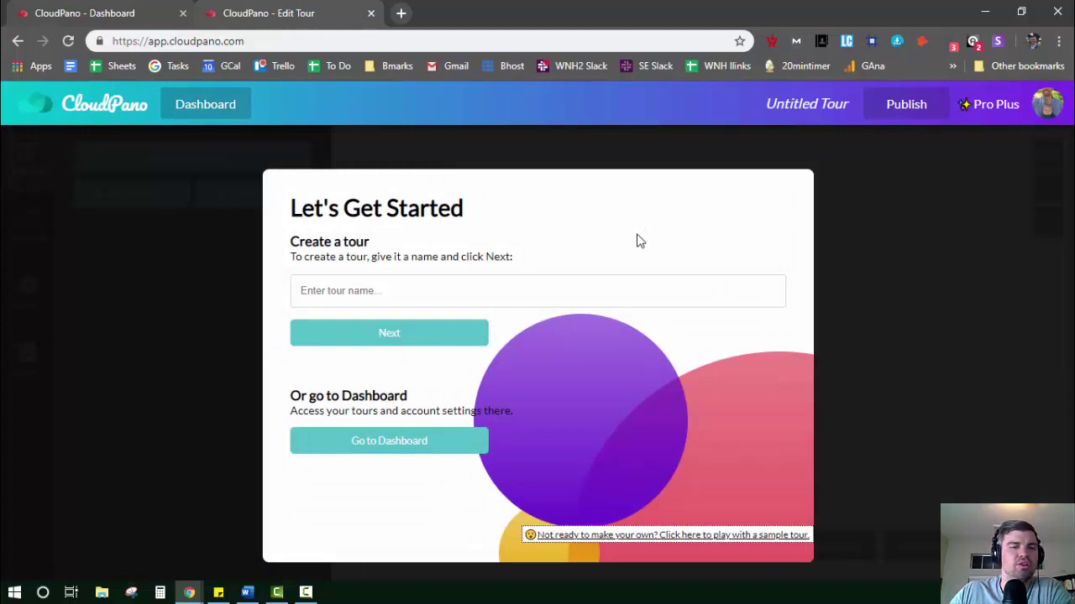
pyautogui.click(339, 291)
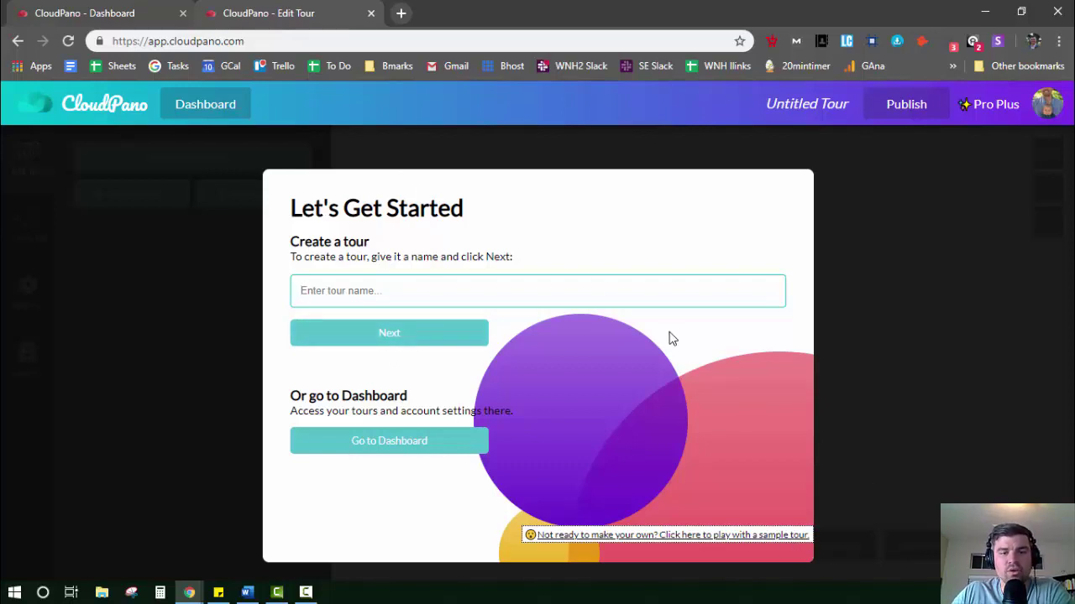
pyautogui.click(376, 448)
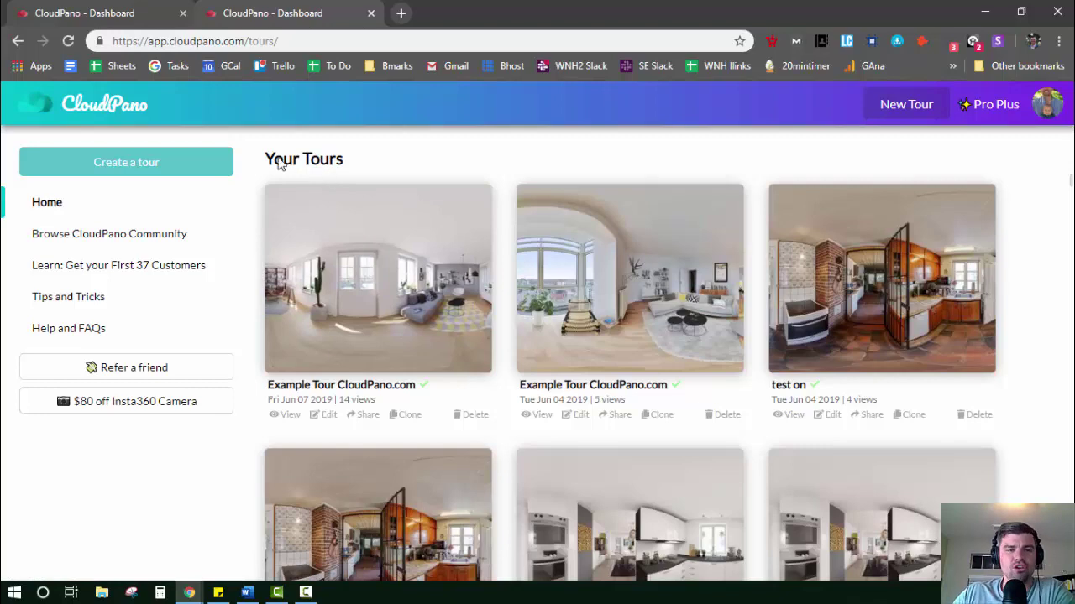
# Look through the list of your own tours on the dashboard, examining their names, dates and publication status
pyautogui.scroll(-15, 466, 289)
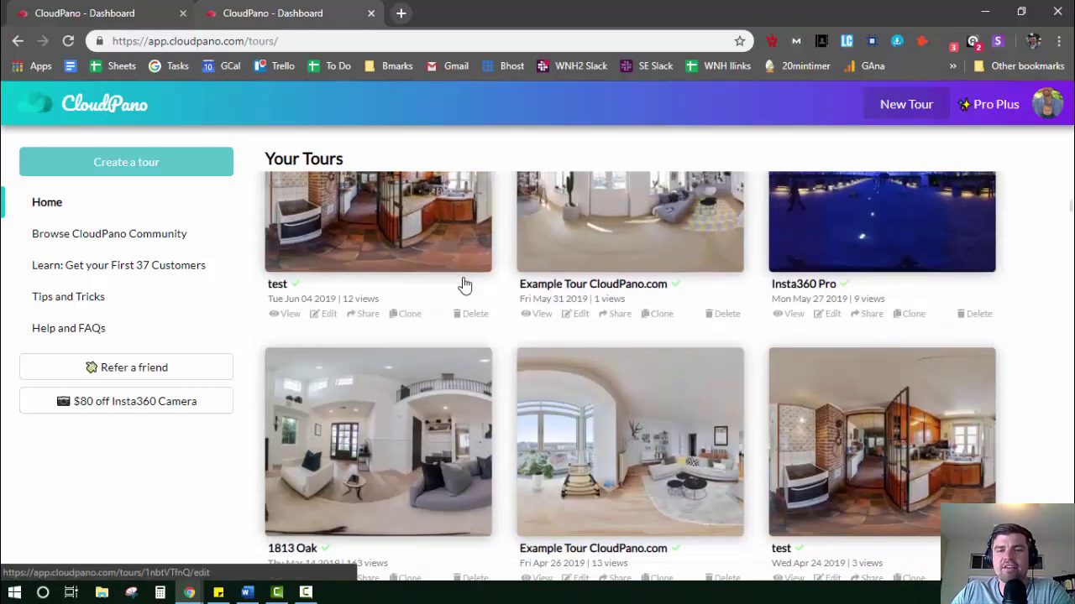
pyautogui.scroll(-15, 465, 284)
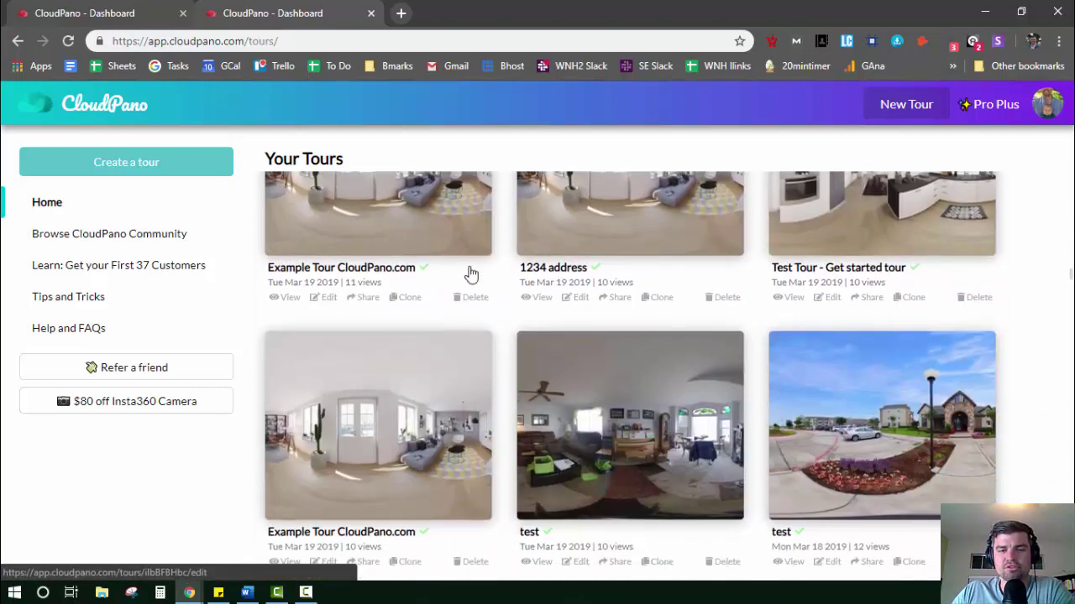
pyautogui.scroll(20, 471, 274)
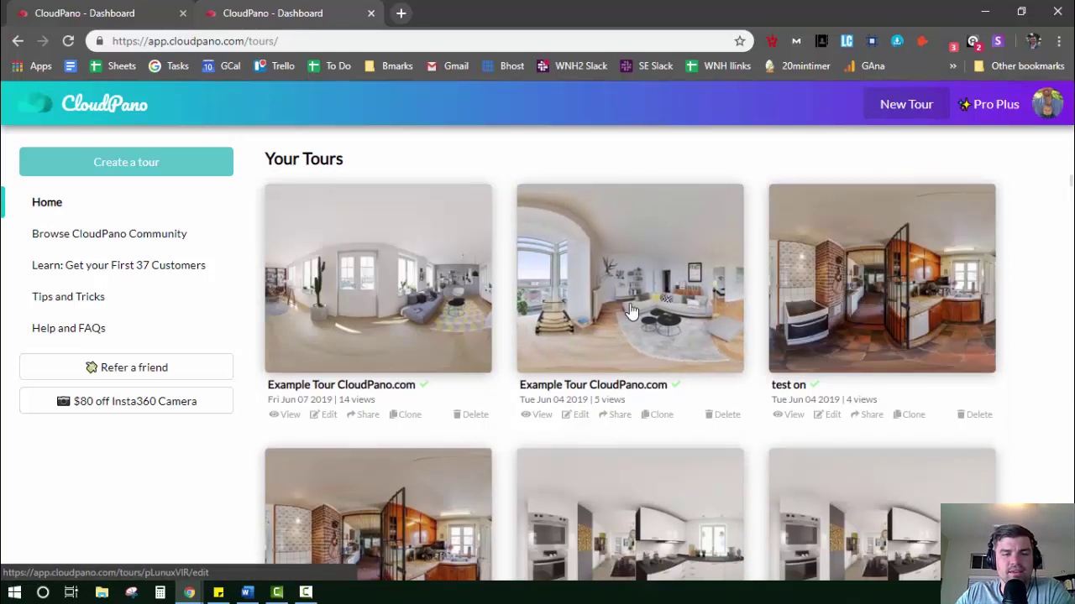
pyautogui.scroll(-2, 624, 335)
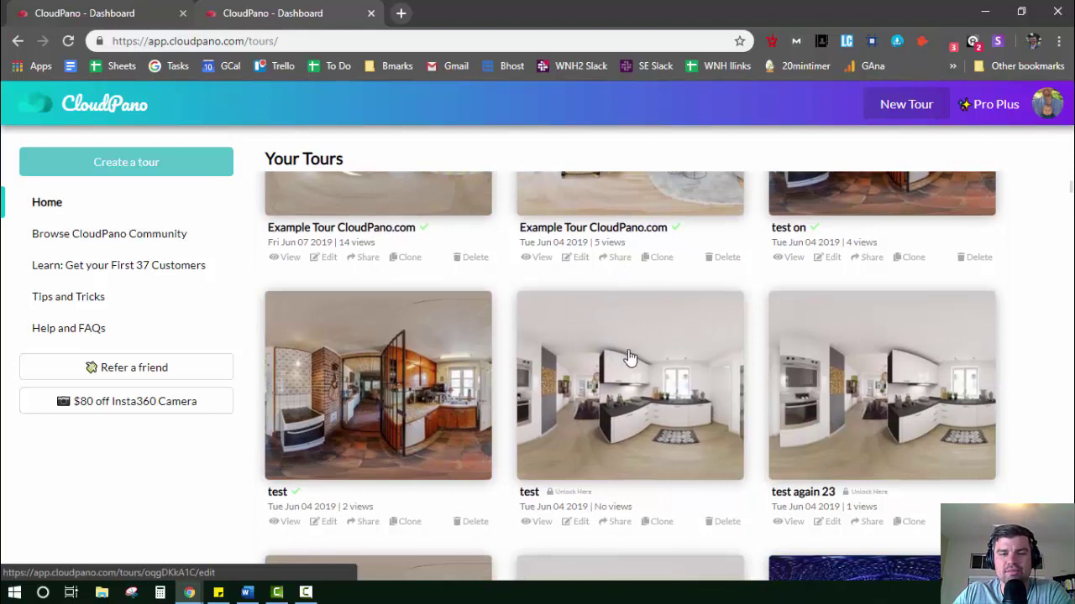
pyautogui.scroll(2, 625, 336)
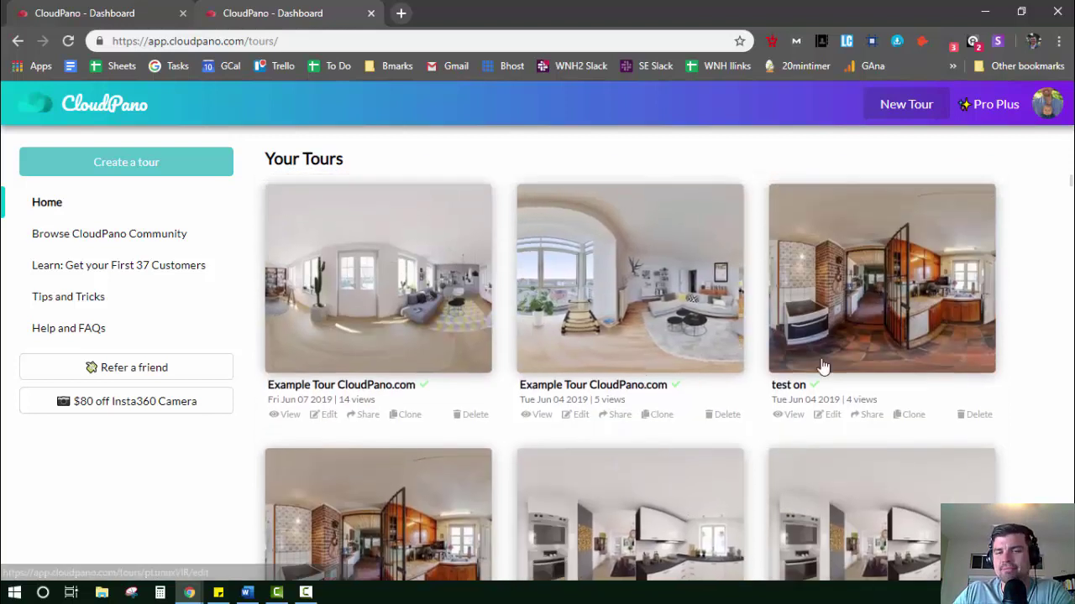
pyautogui.scroll(-2, 843, 235)
pyautogui.scroll(-2, 843, 222)
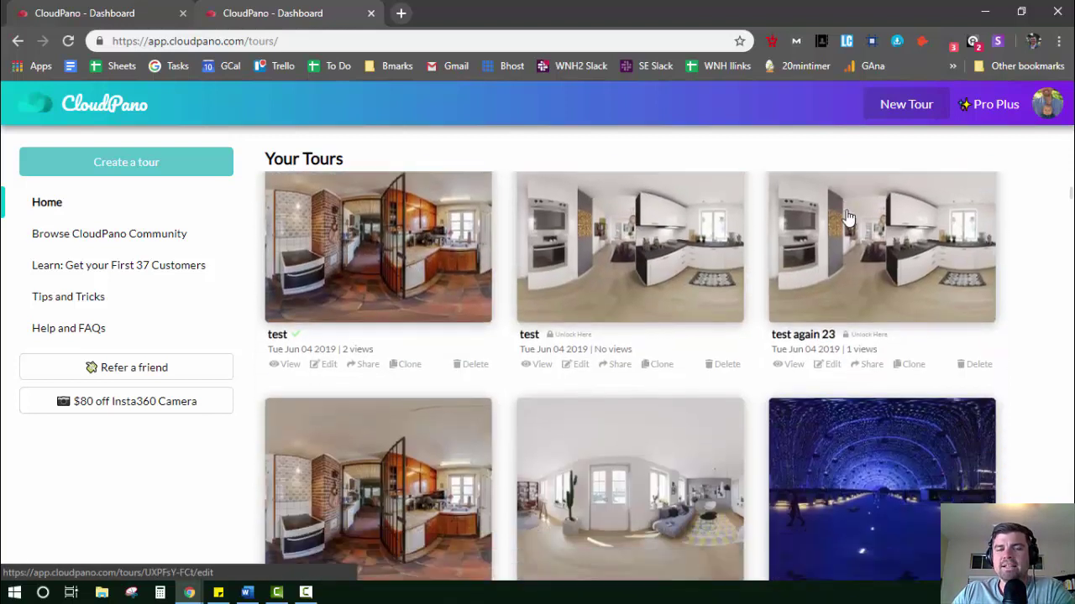
pyautogui.scroll(4, 843, 195)
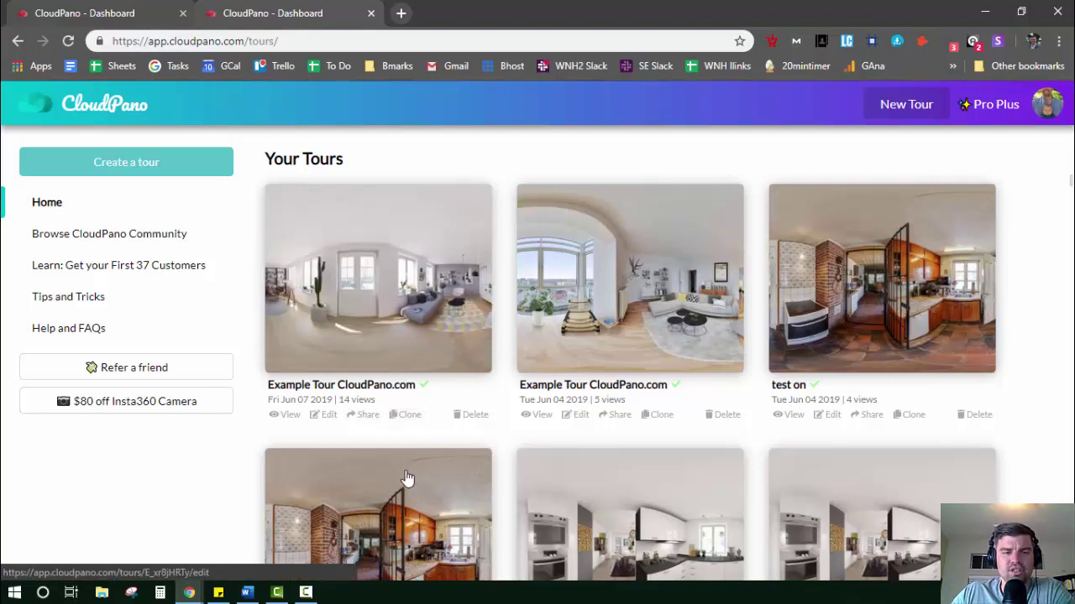
# Copy the direct link of the first example tour from its sharing options and close them
pyautogui.click(364, 416)
pyautogui.scroll(-2, 461, 293)
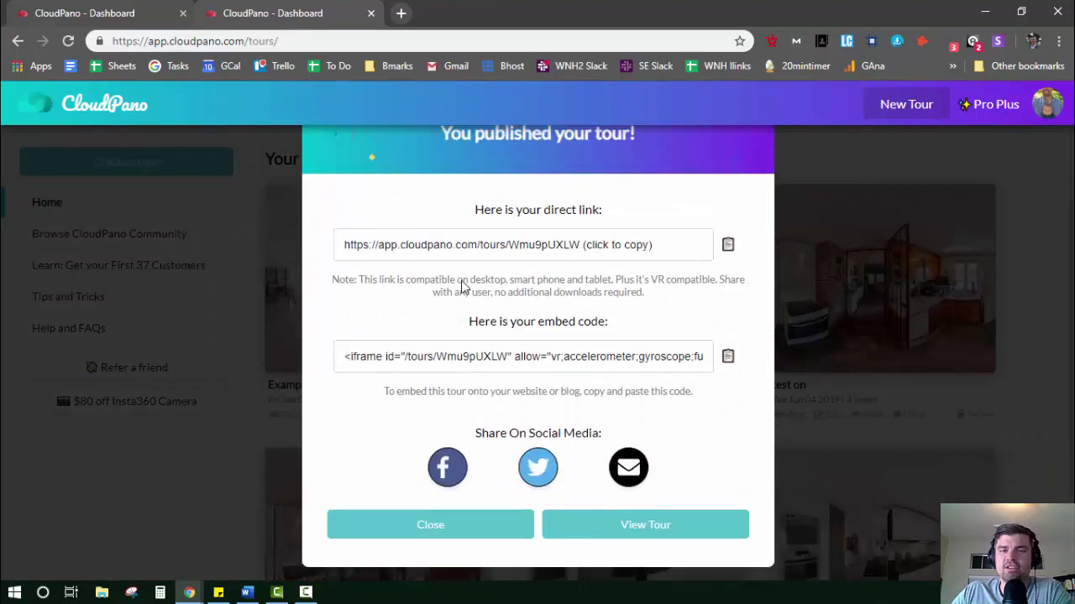
pyautogui.scroll(2, 462, 287)
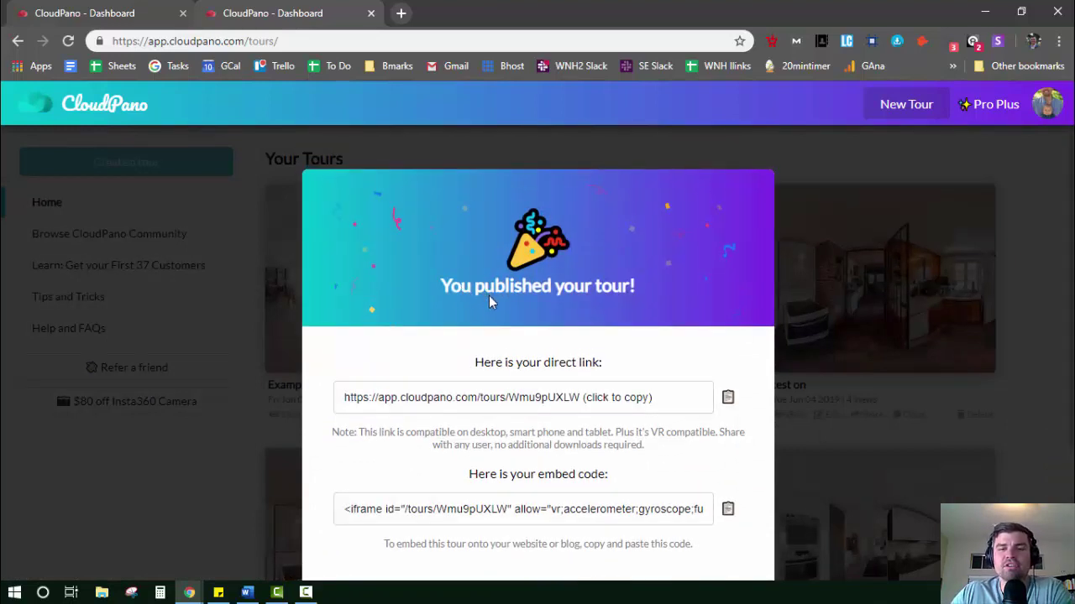
pyautogui.scroll(-2, 489, 295)
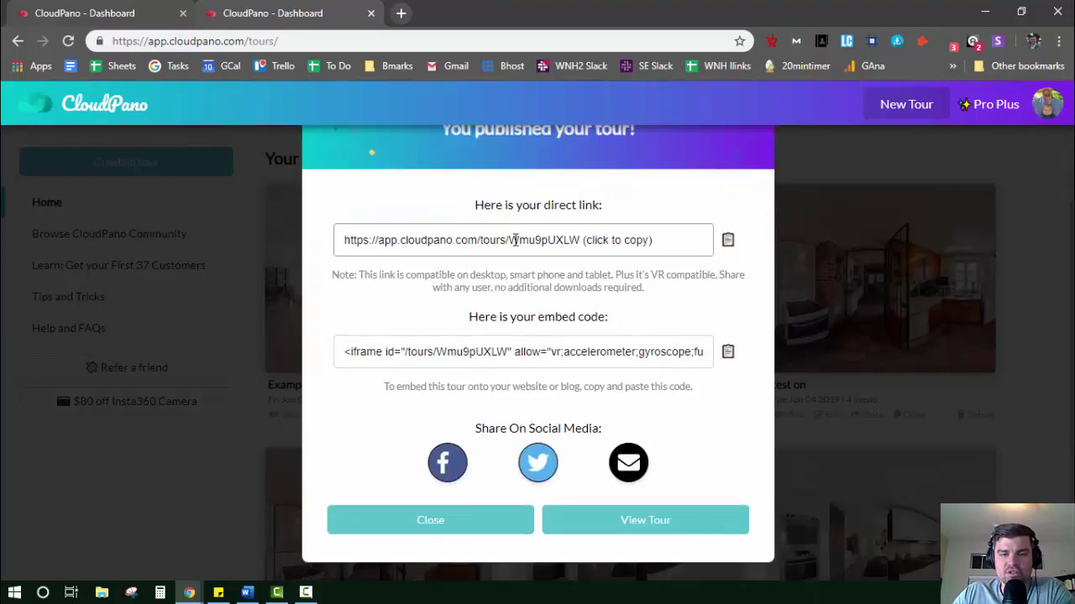
pyautogui.click(518, 240)
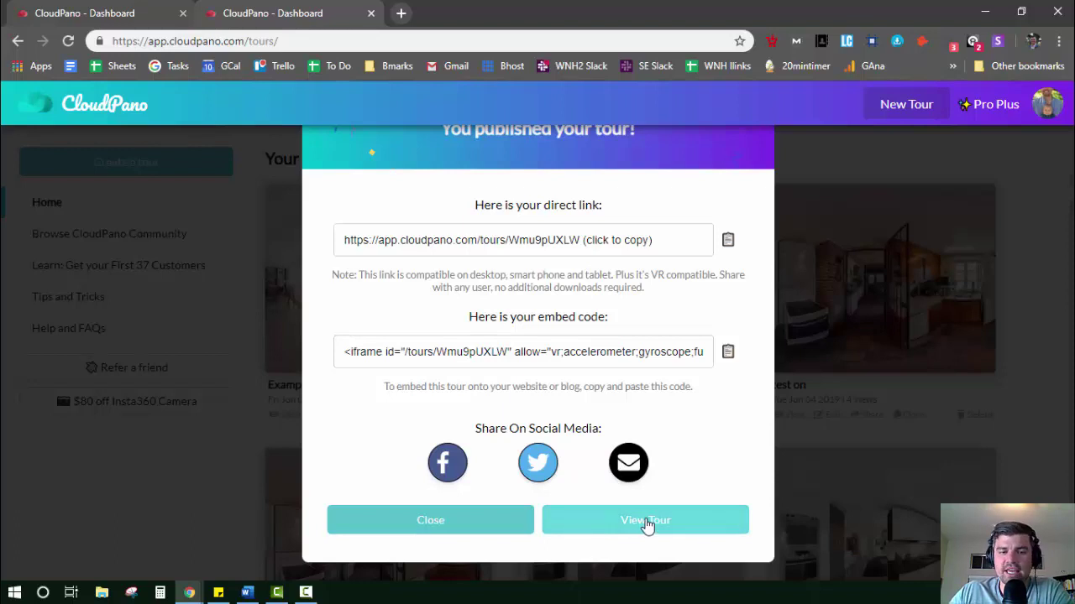
pyautogui.click(463, 522)
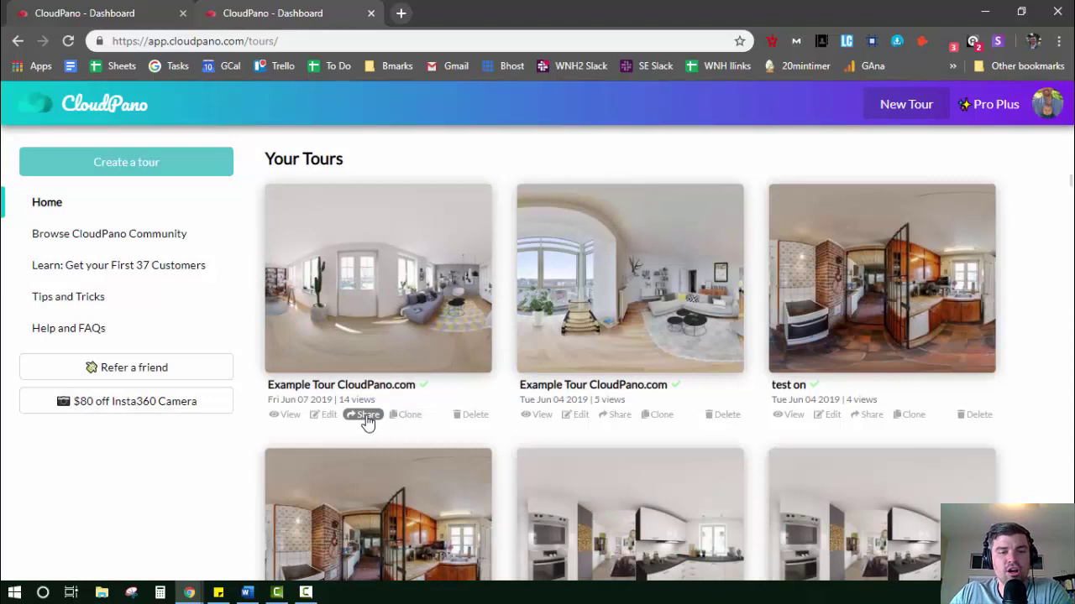
# View the first example tour and return from it to the dashboard
pyautogui.click(275, 416)
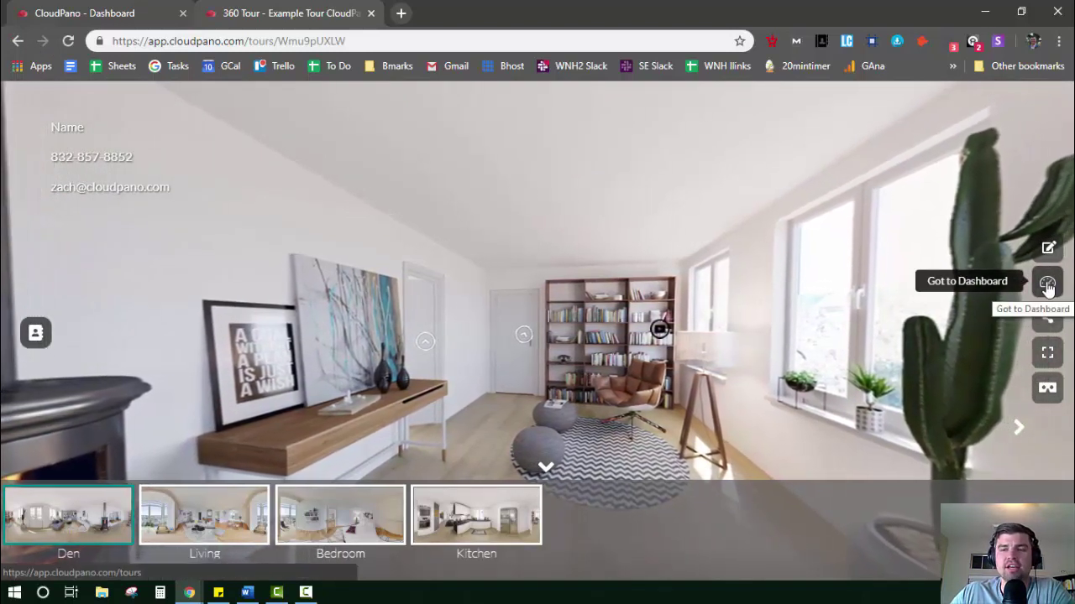
pyautogui.click(1048, 286)
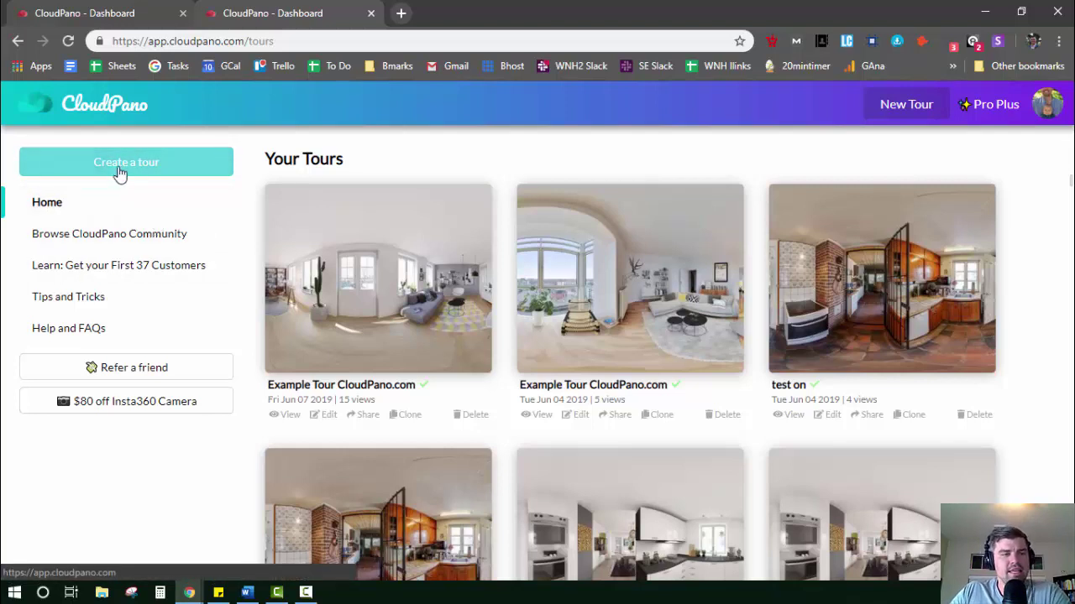
# Browse the CloudPano community tours, comparing the Recent and Popular categories and ending on Featured
pyautogui.click(118, 239)
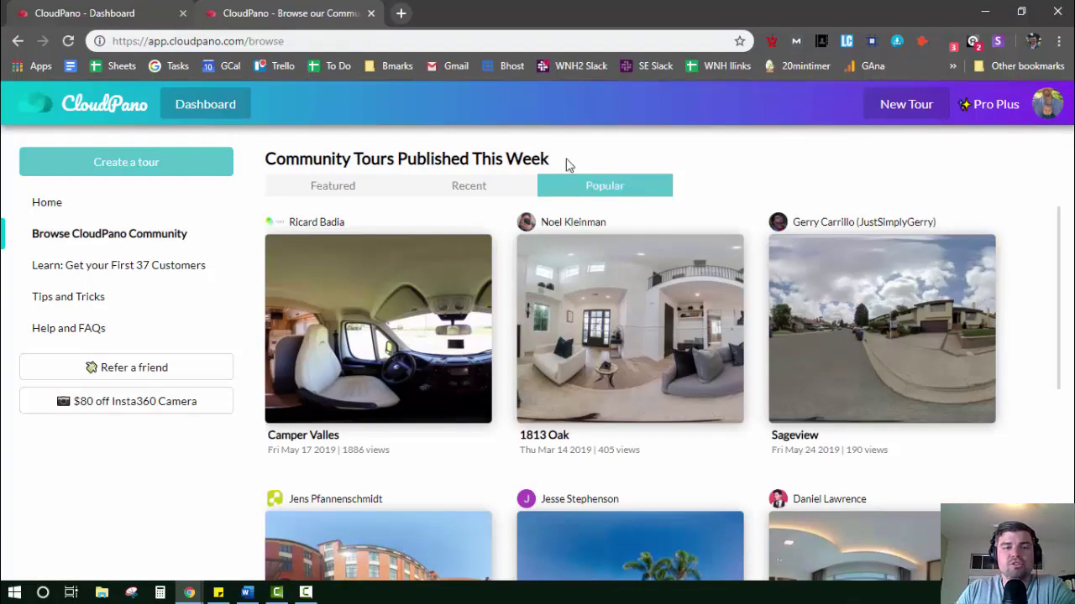
pyautogui.click(483, 183)
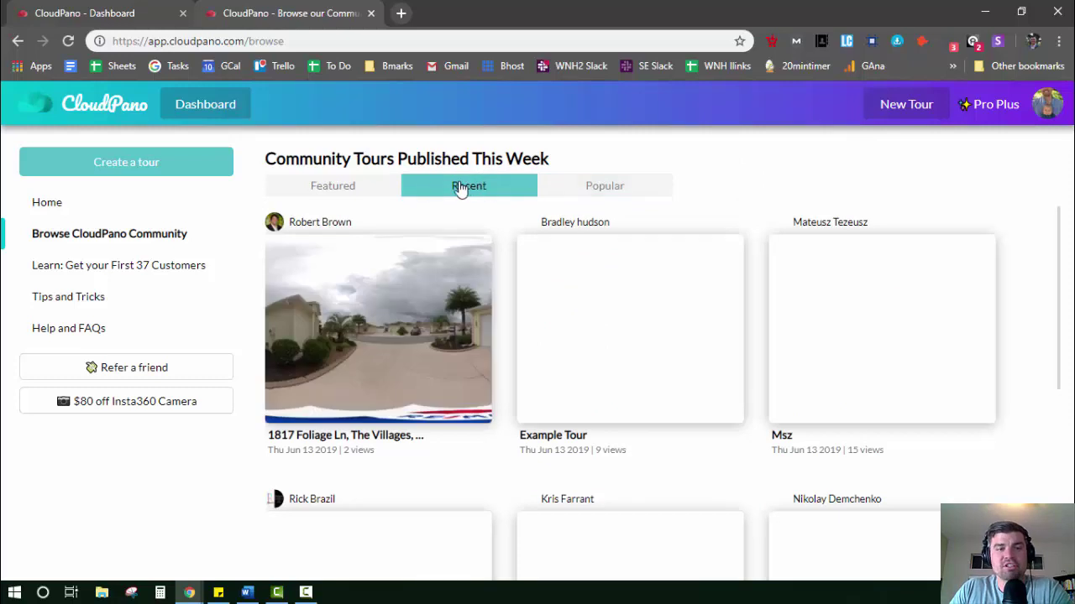
pyautogui.click(345, 193)
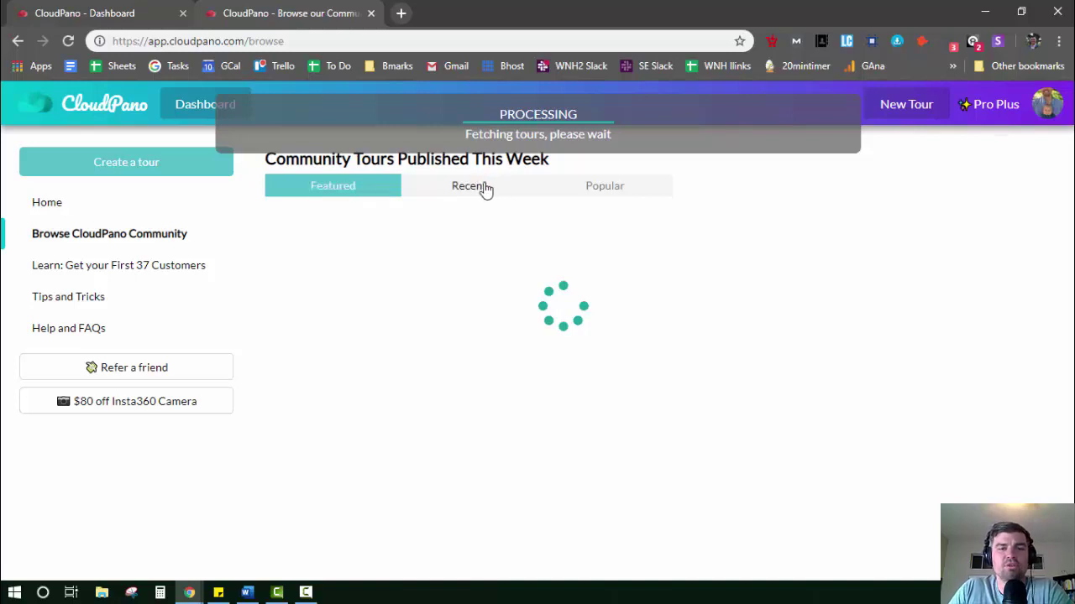
pyautogui.click(486, 190)
pyautogui.click(391, 187)
pyautogui.click(602, 195)
pyautogui.click(487, 195)
pyautogui.click(376, 195)
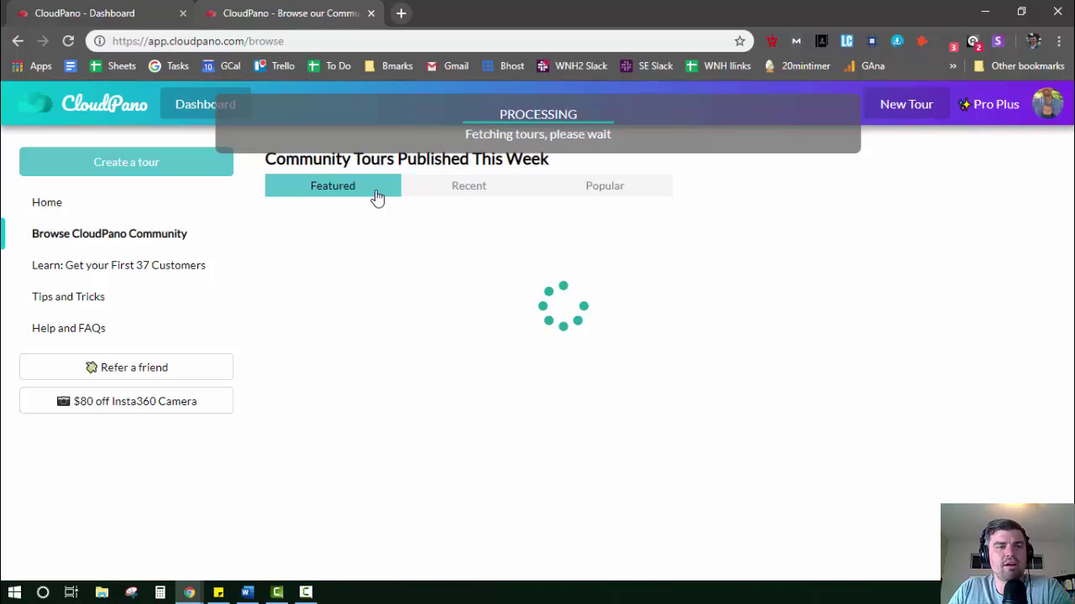
pyautogui.click(444, 185)
pyautogui.click(345, 185)
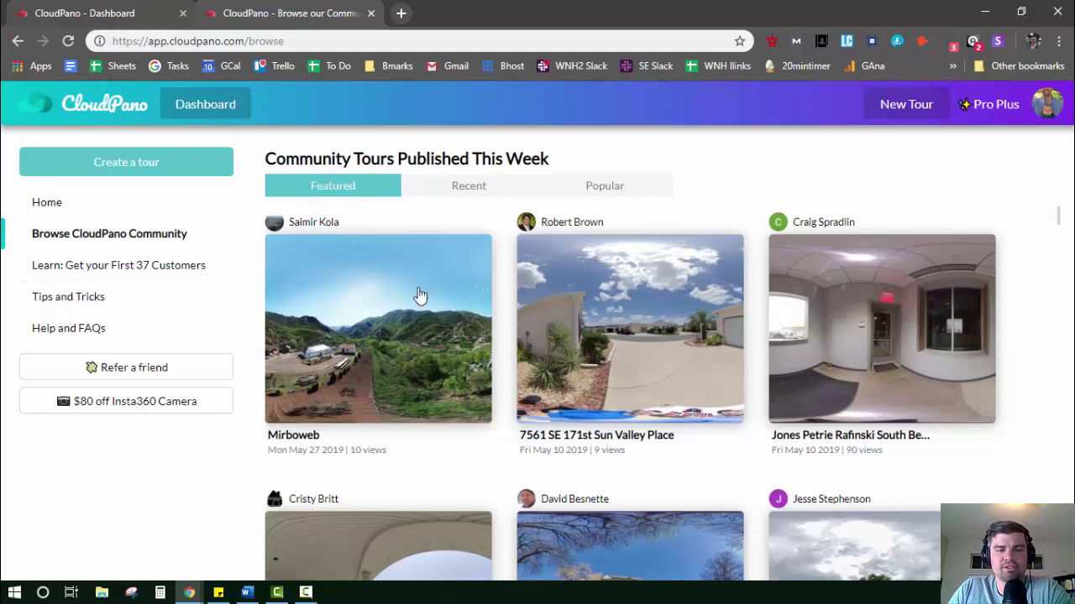
# Preview the featured Mirboweb tour, look around its panorama, and close the preview
pyautogui.click(420, 333)
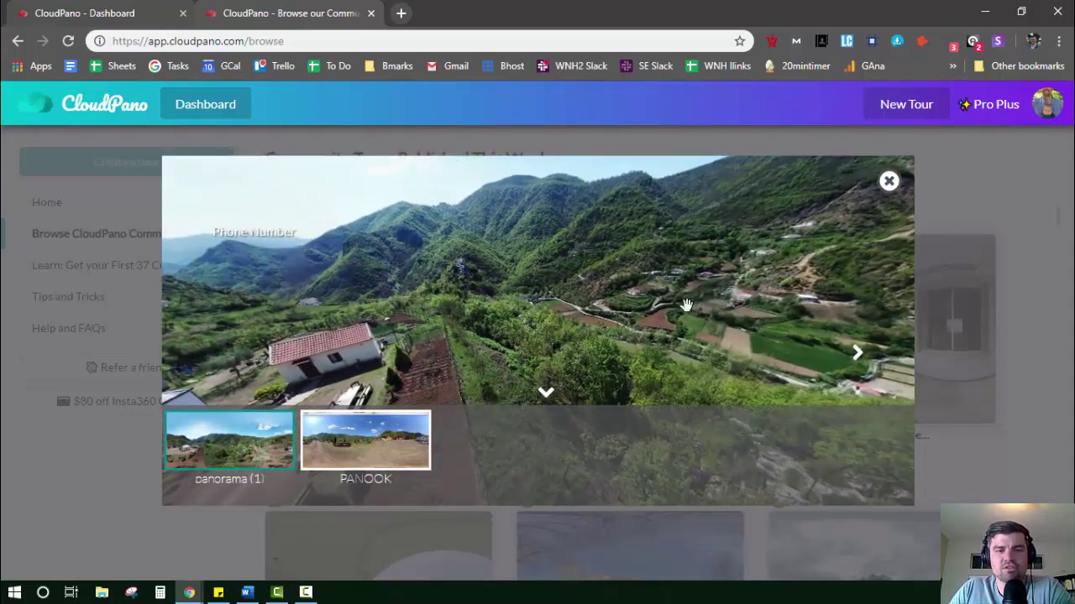
pyautogui.moveTo(426, 308); pyautogui.dragTo(666, 276)
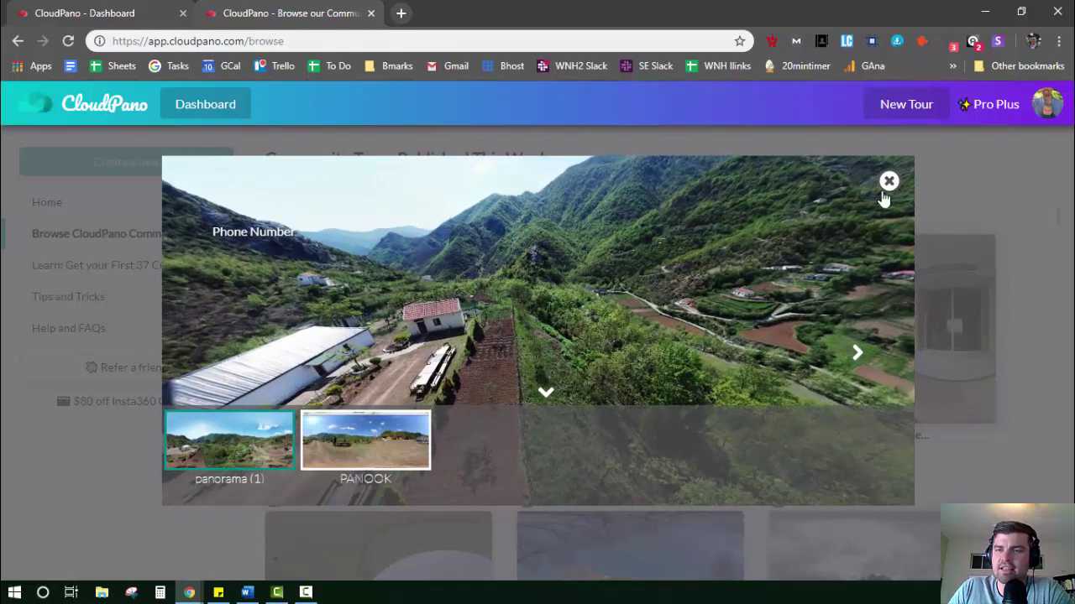
pyautogui.click(886, 185)
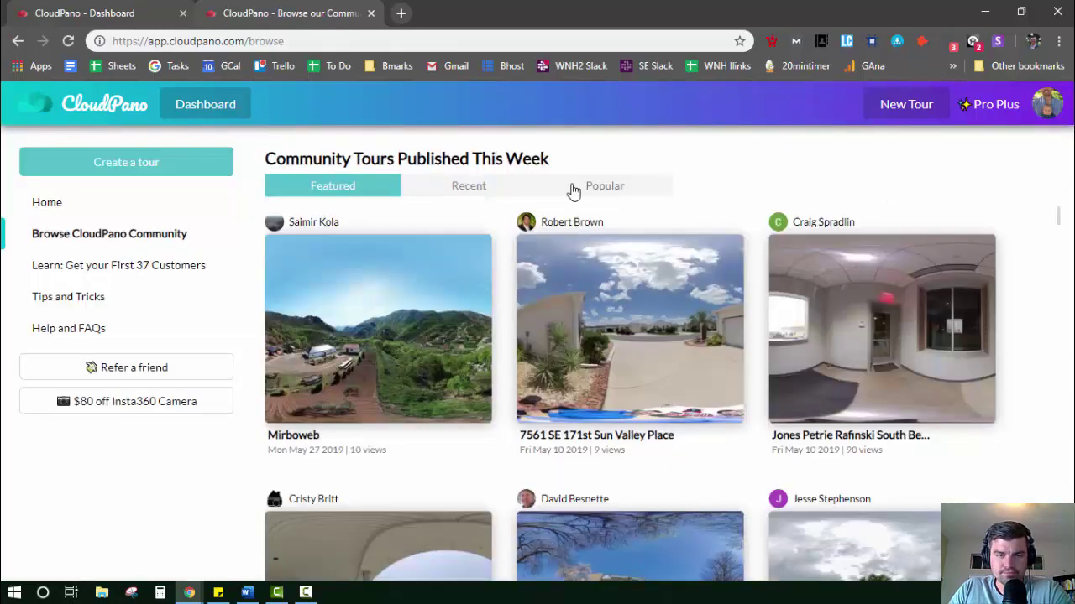
# Show the recent community tours, preview the beach Example Tour, and close the preview
pyautogui.click(493, 192)
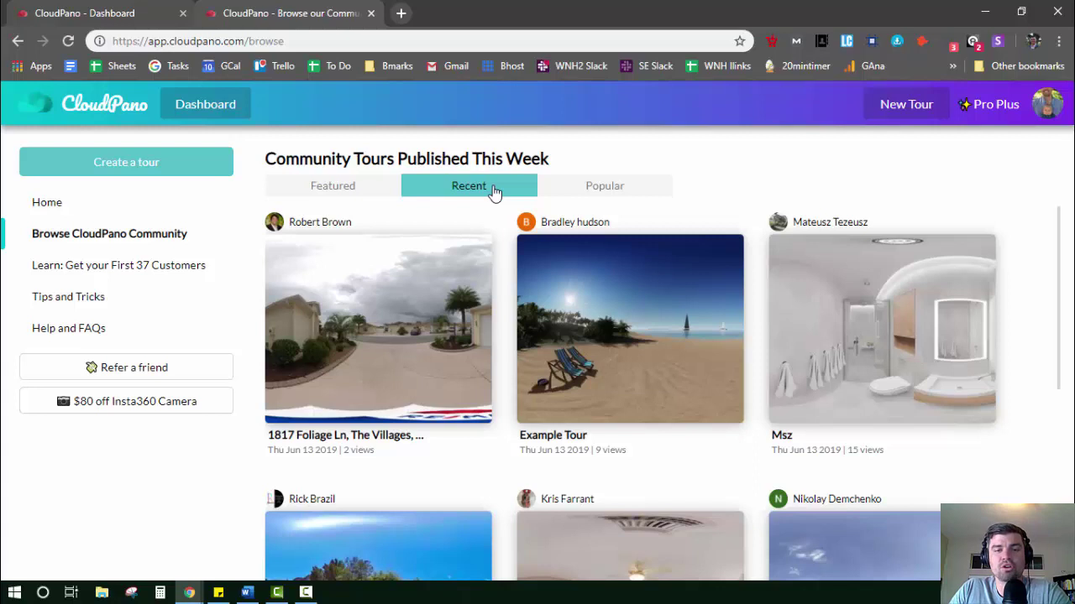
pyautogui.click(684, 303)
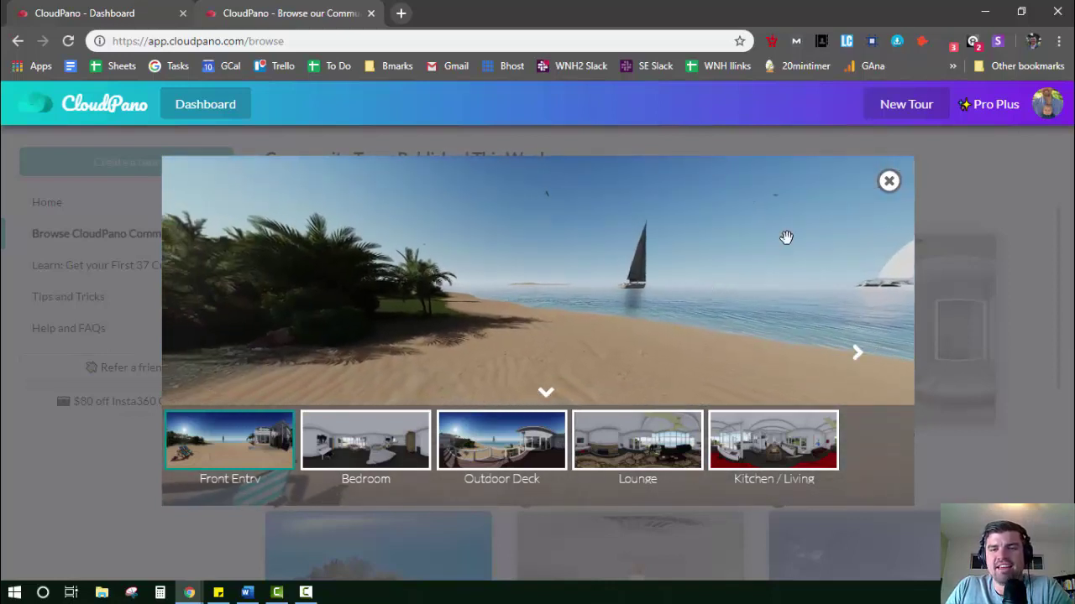
pyautogui.click(889, 182)
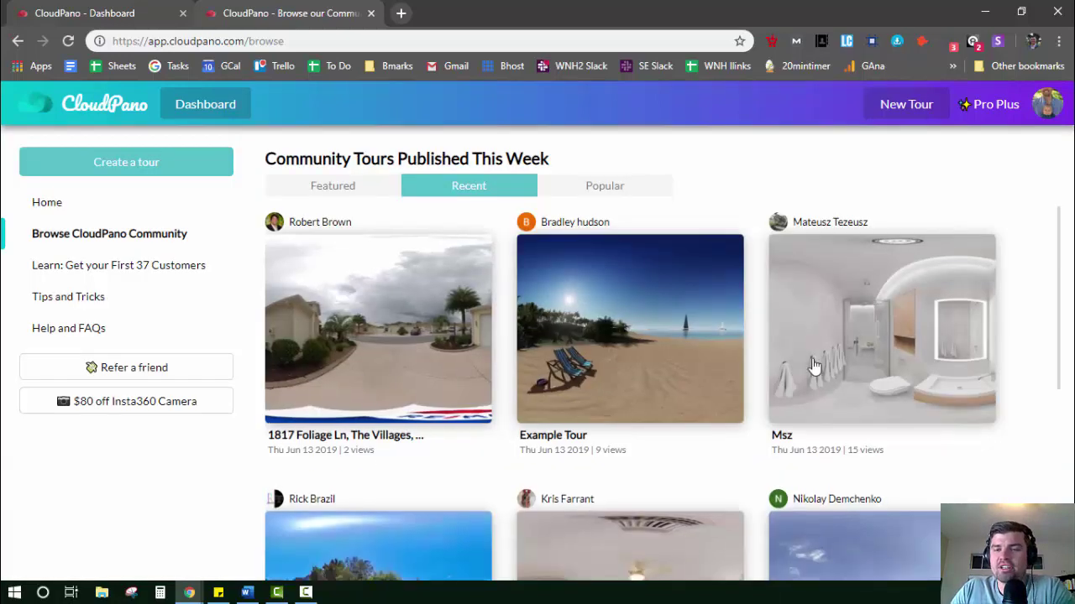
# Look further down the recent community tours and switch to the popular ones
pyautogui.scroll(-3, 612, 265)
pyautogui.scroll(-2, 612, 266)
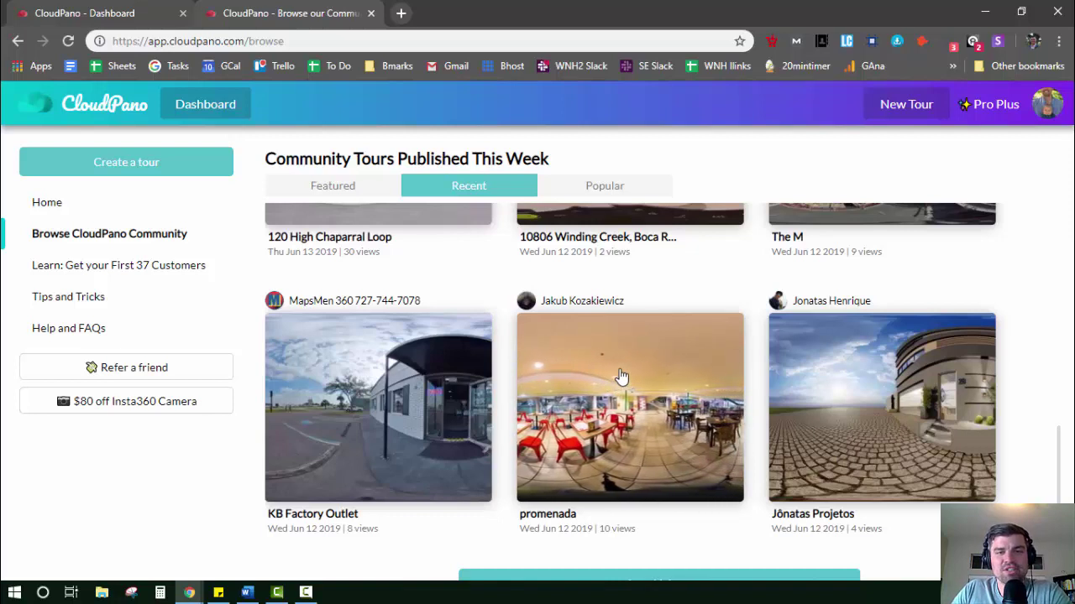
pyautogui.click(605, 185)
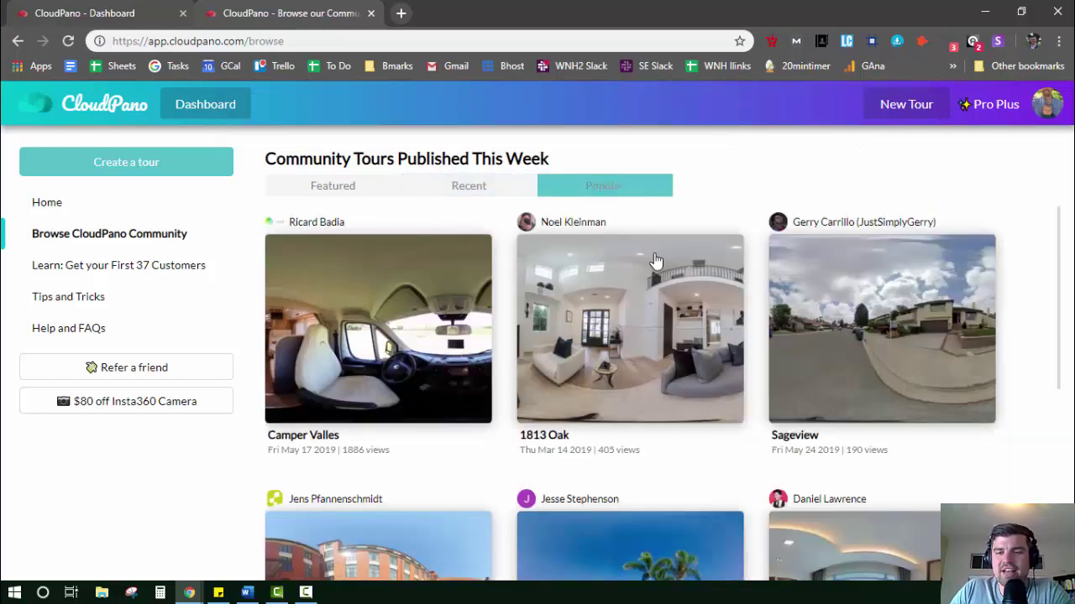
# Look through the popular community tours down to the end of the list and return to its start
pyautogui.scroll(-4, 655, 262)
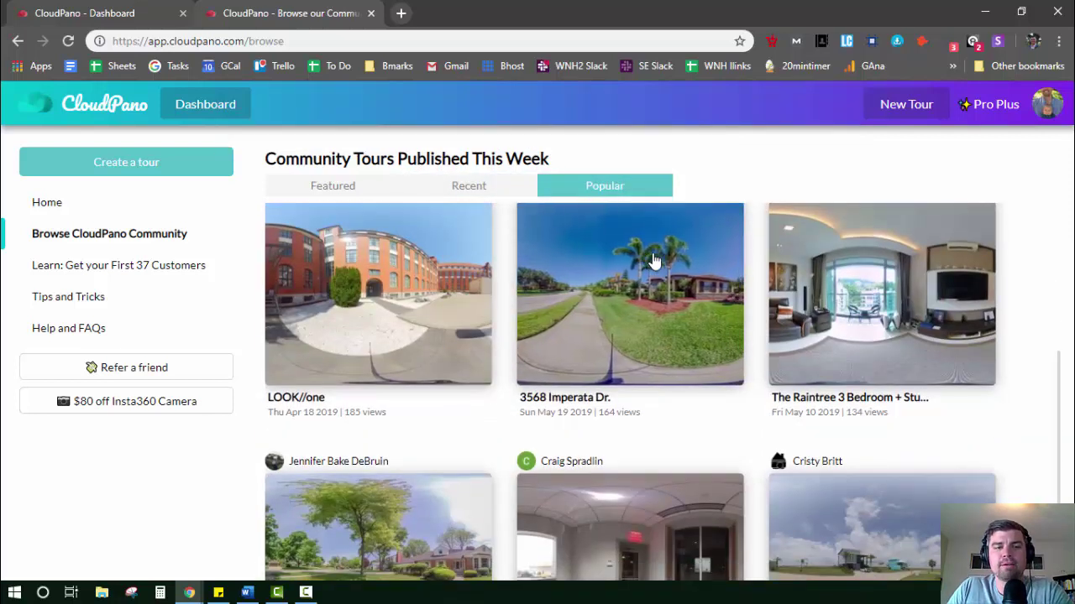
pyautogui.scroll(-2, 653, 256)
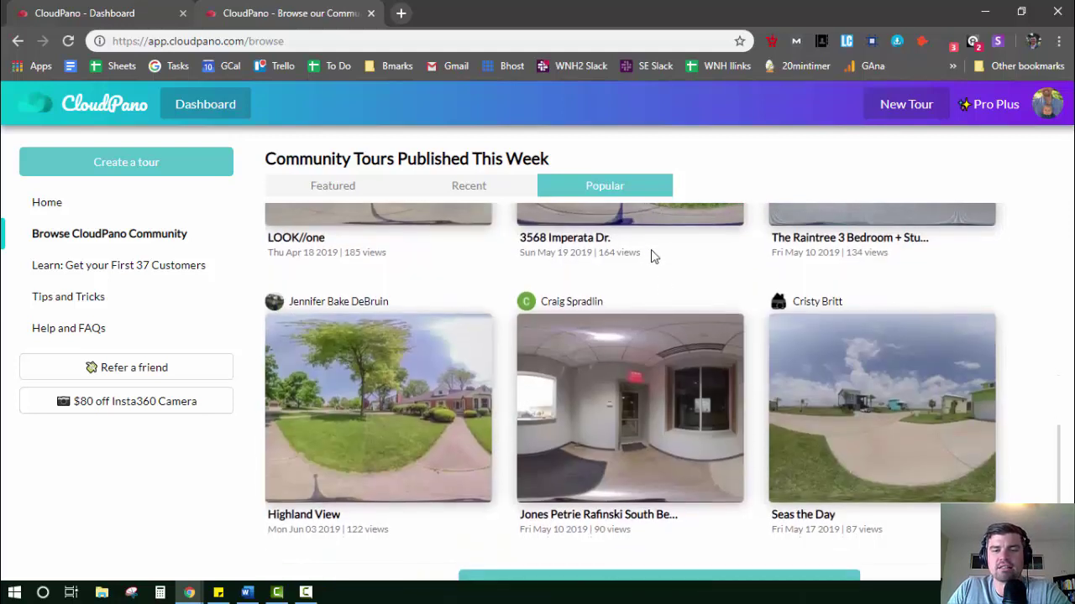
pyautogui.scroll(6, 704, 406)
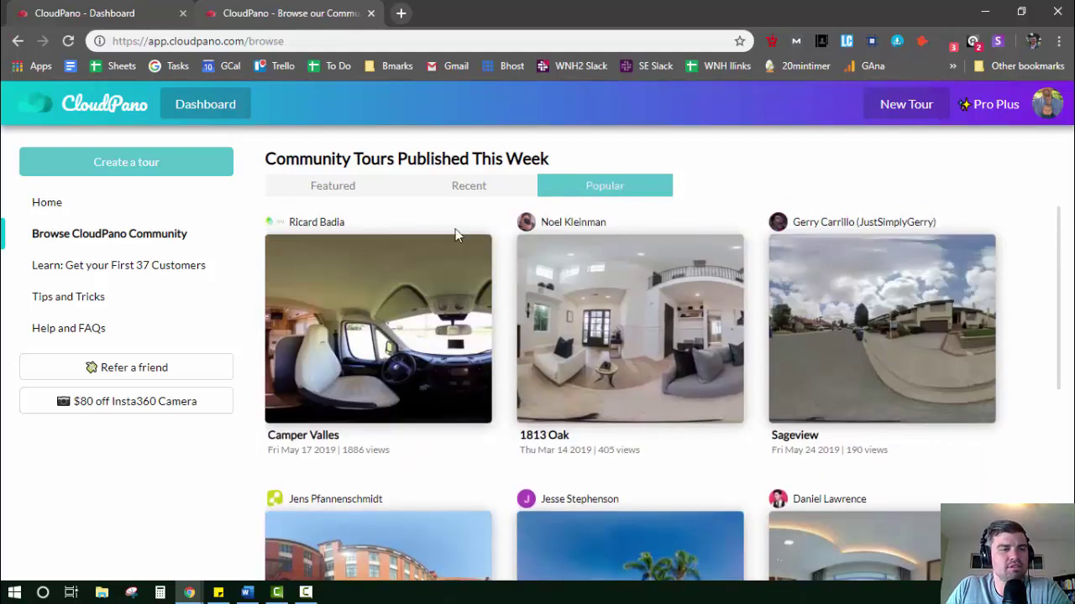
# View the First 37 Customers course page and close it, and open the Tips and Tricks blog before returning to the community tours
pyautogui.rightClick(105, 270)
pyautogui.click(60, 271)
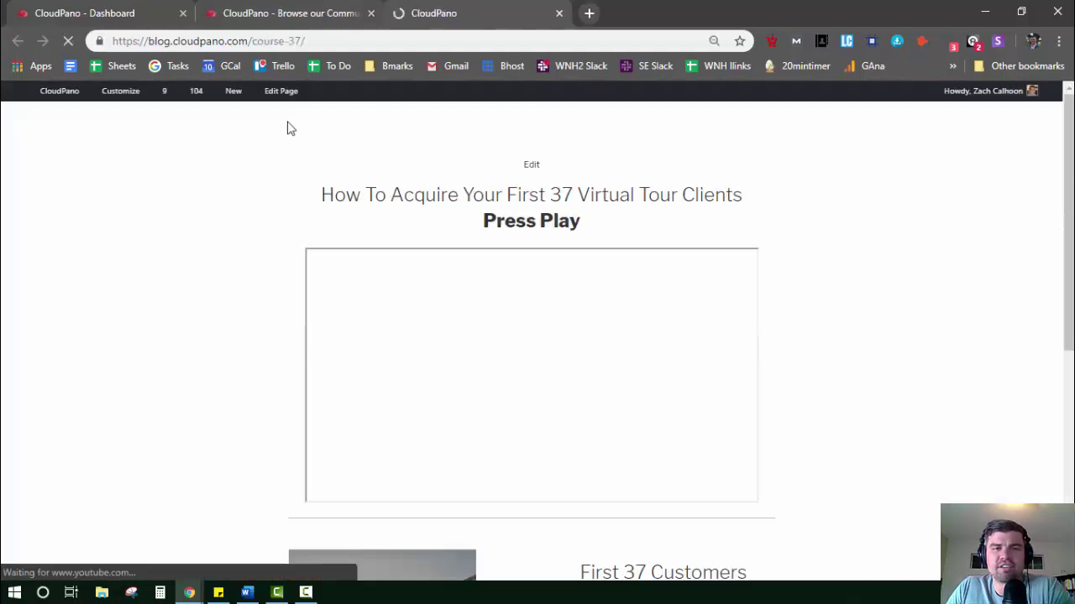
pyautogui.click(559, 14)
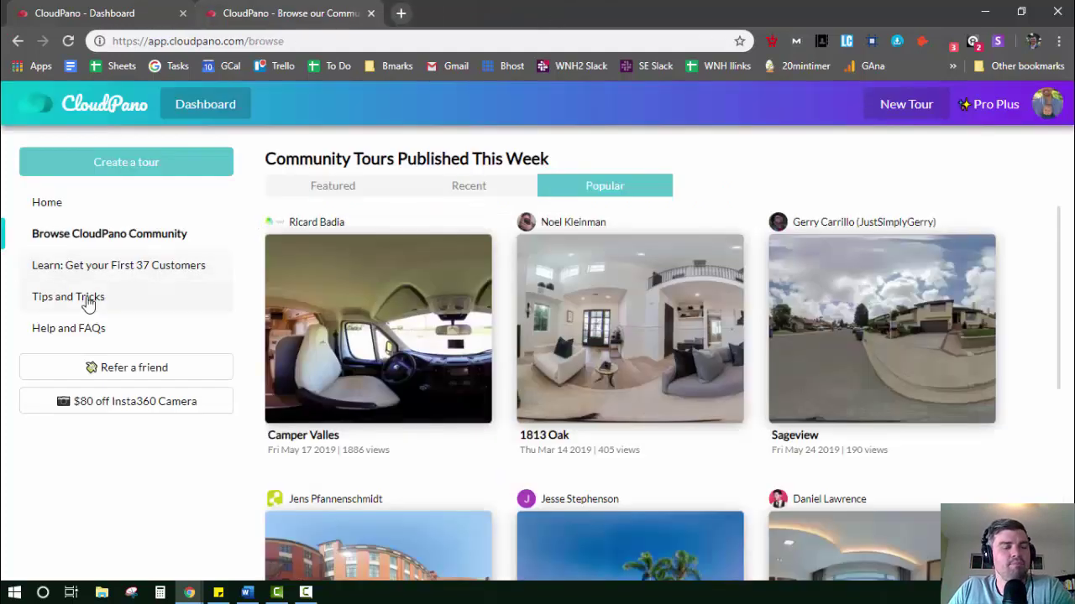
pyautogui.click(59, 298)
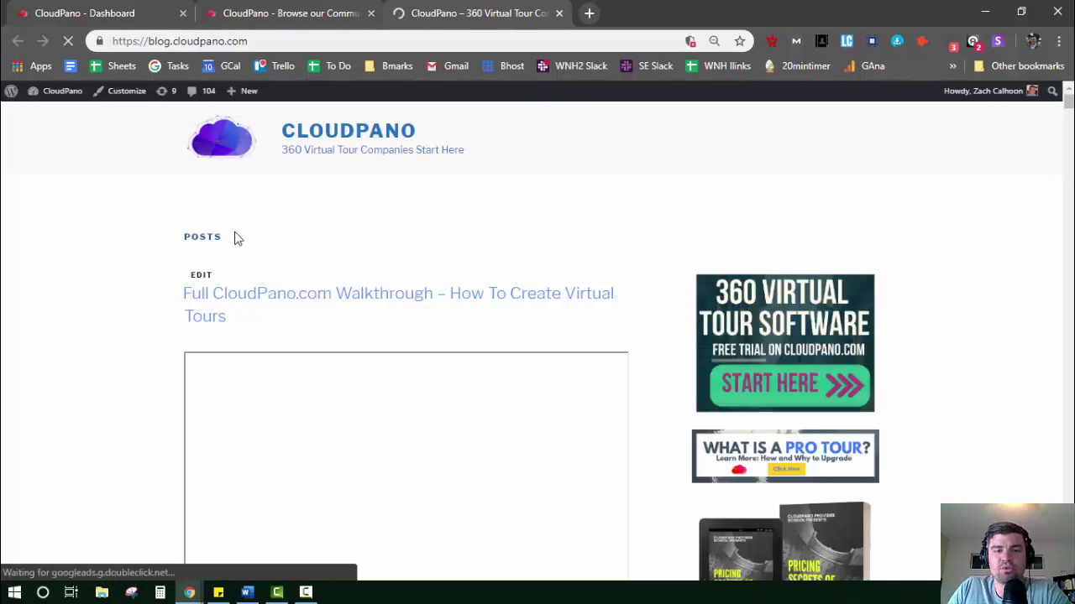
pyautogui.click(279, 11)
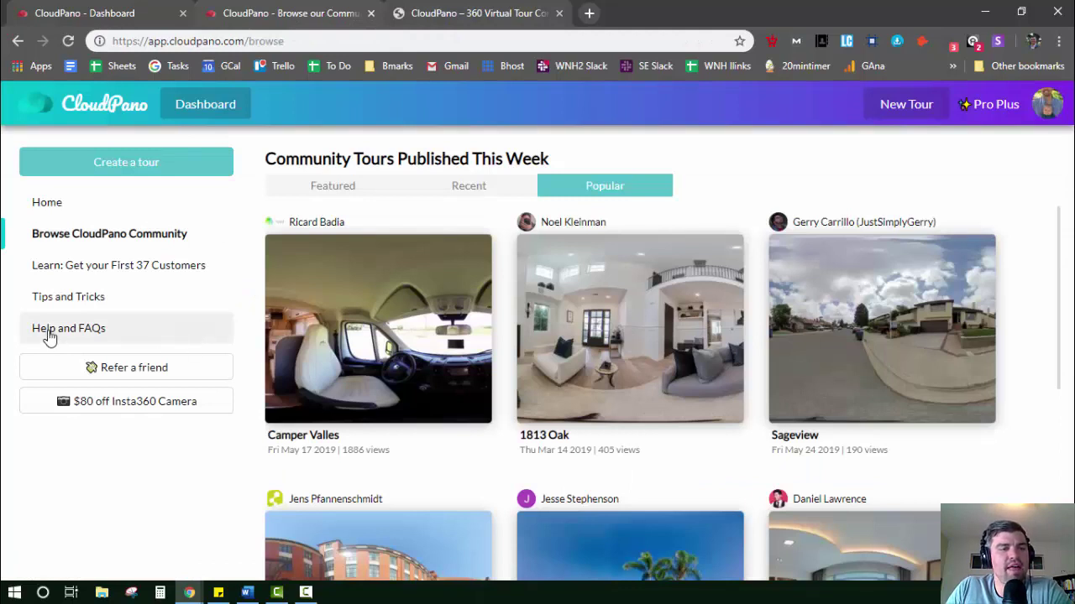
# Open Help and FAQs, look over the frequently asked questions for Pro Plus tours, and close the page
pyautogui.click(49, 330)
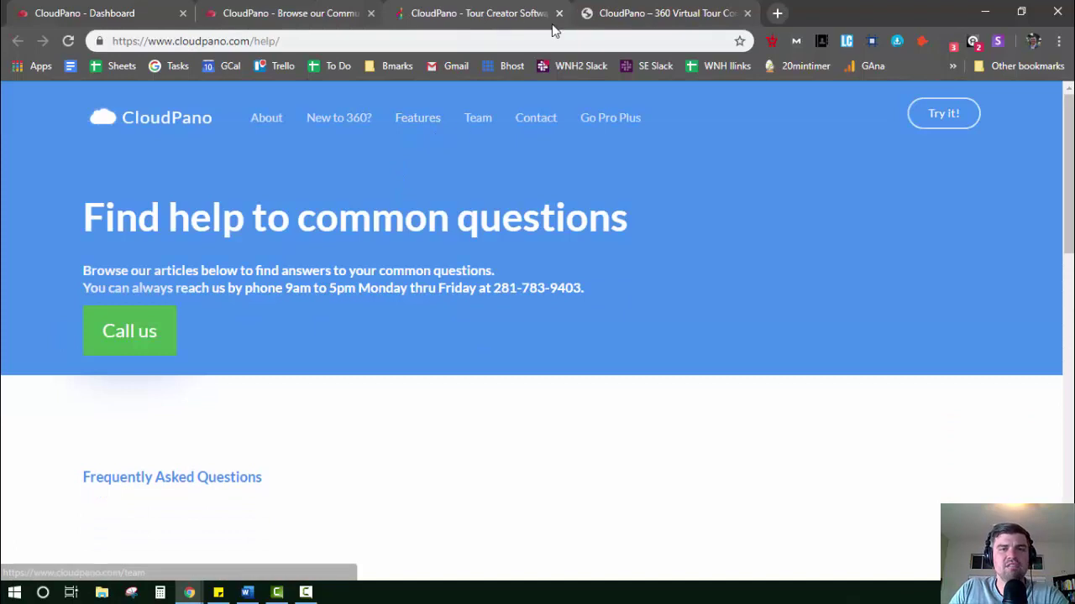
pyautogui.scroll(-5, 451, 243)
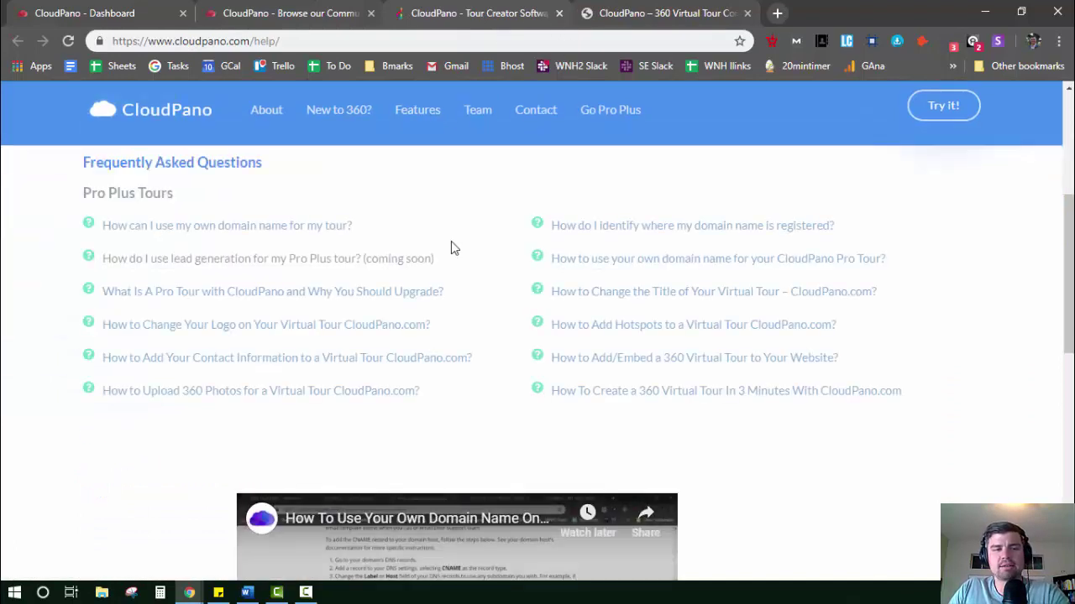
pyautogui.scroll(3, 451, 243)
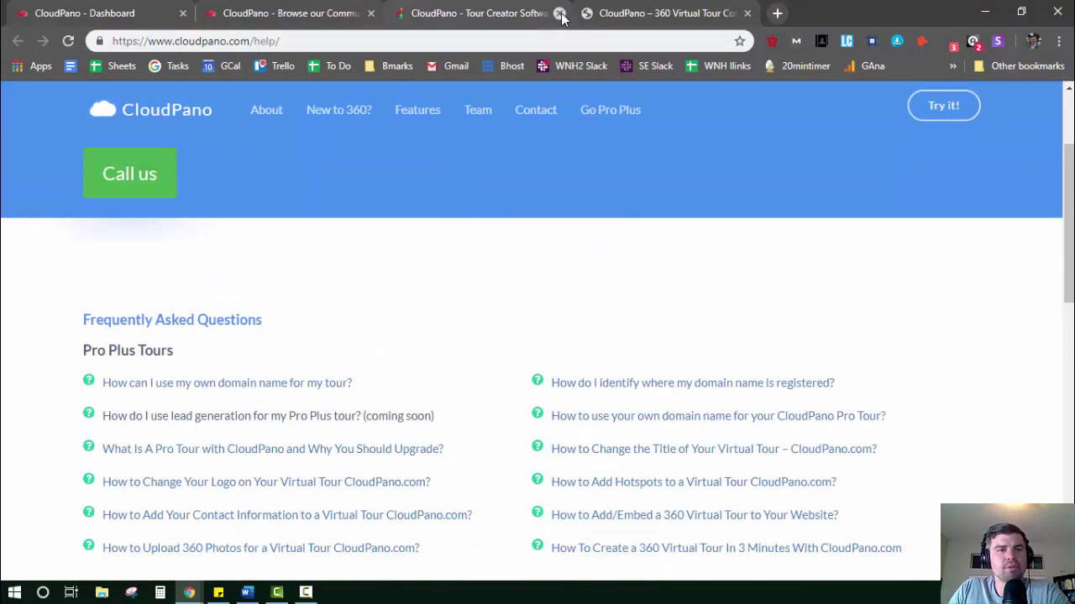
pyautogui.click(559, 14)
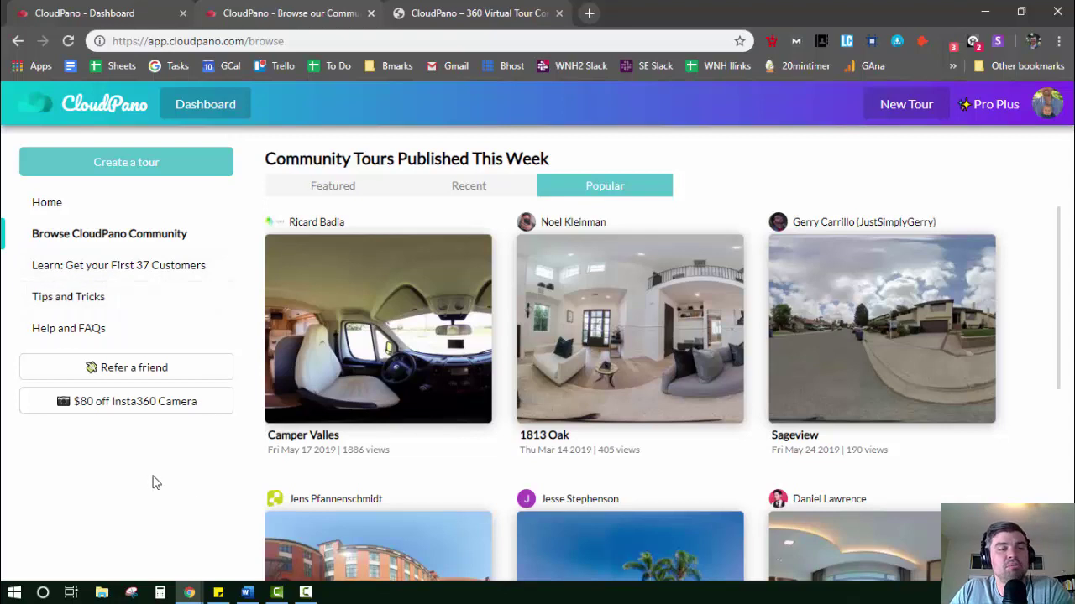
# Open the Refer a friend offer, read its terms and the referral code section, and close it
pyautogui.click(135, 370)
pyautogui.scroll(-2, 544, 323)
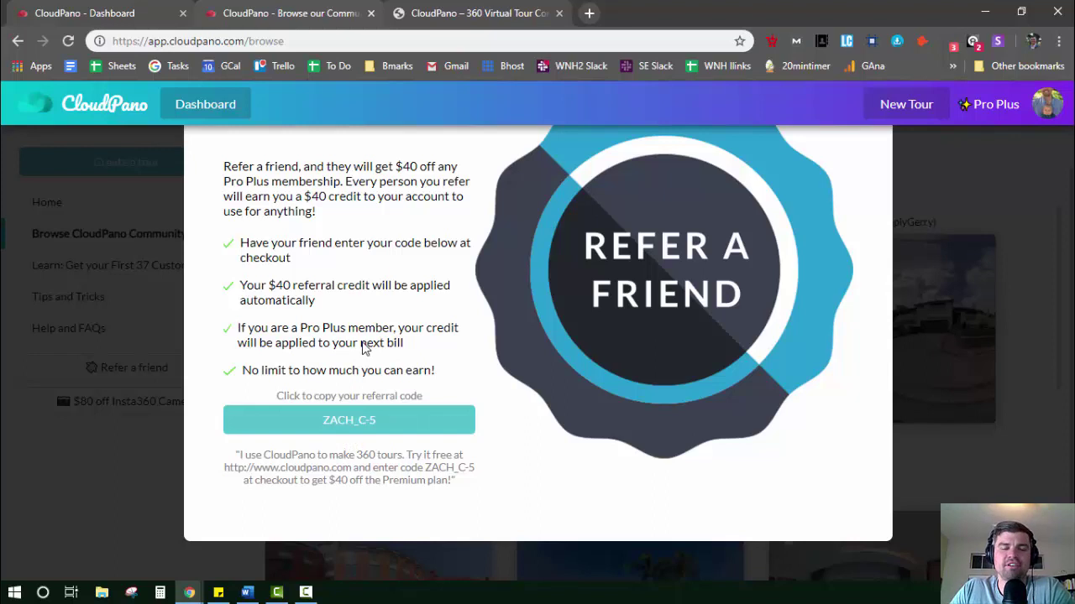
pyautogui.scroll(2, 362, 346)
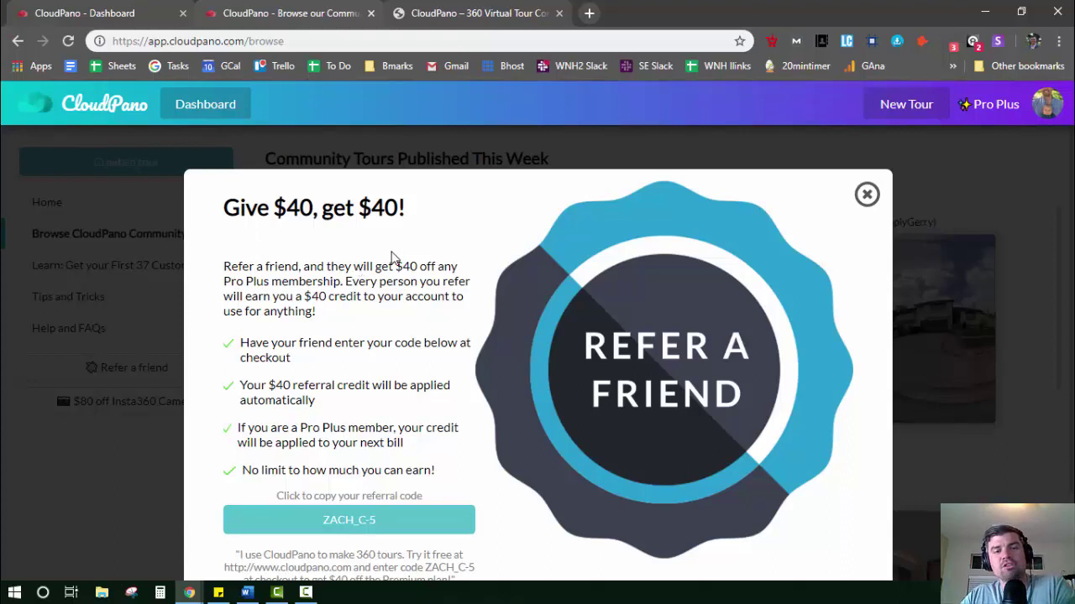
pyautogui.scroll(-1, 417, 467)
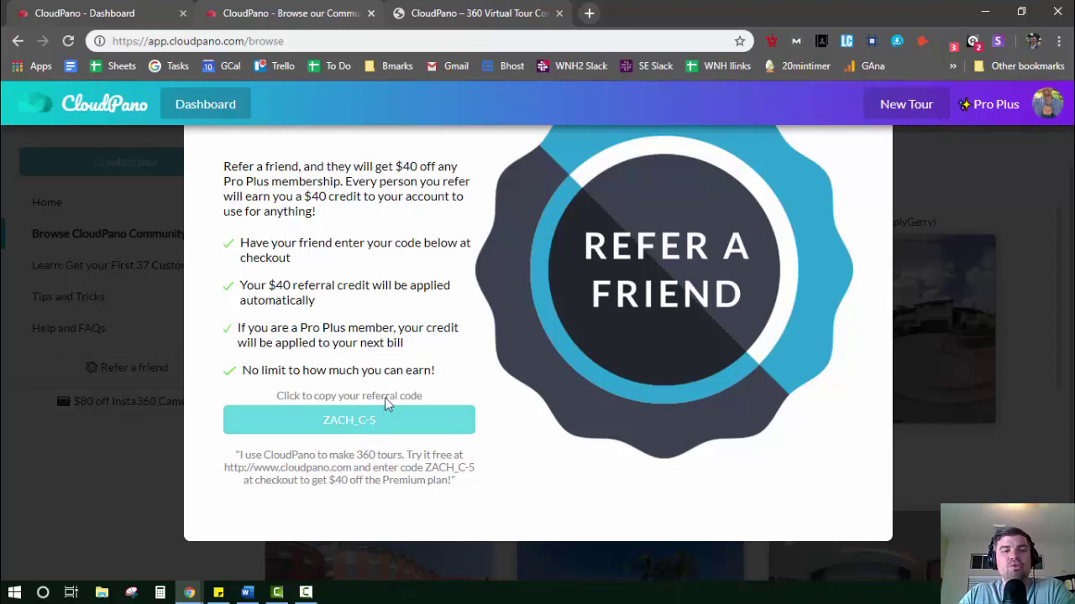
pyautogui.scroll(2, 357, 365)
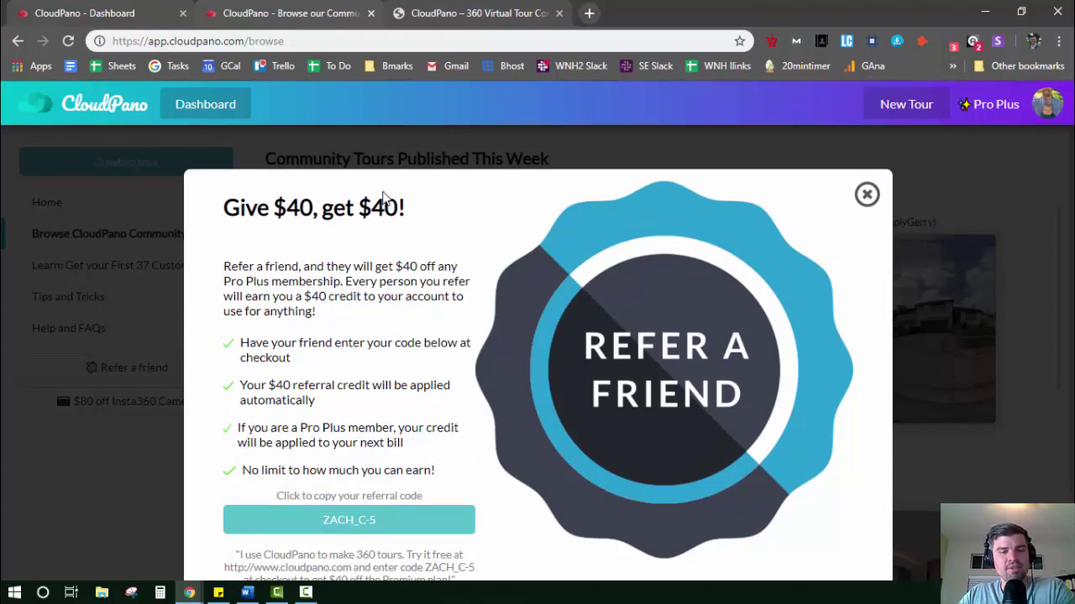
pyautogui.scroll(-2, 382, 202)
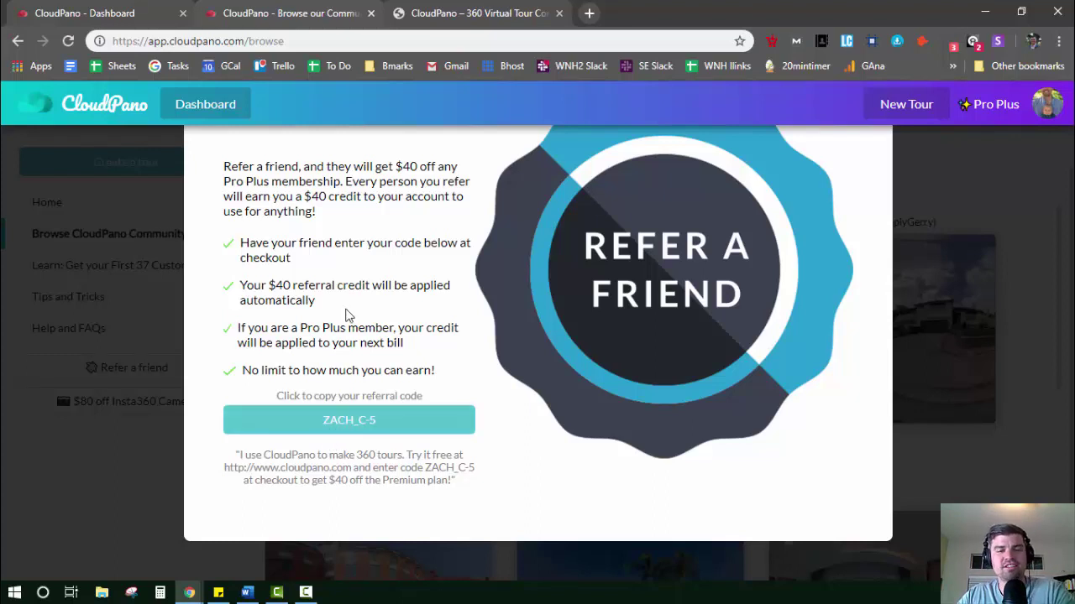
pyautogui.scroll(2, 346, 319)
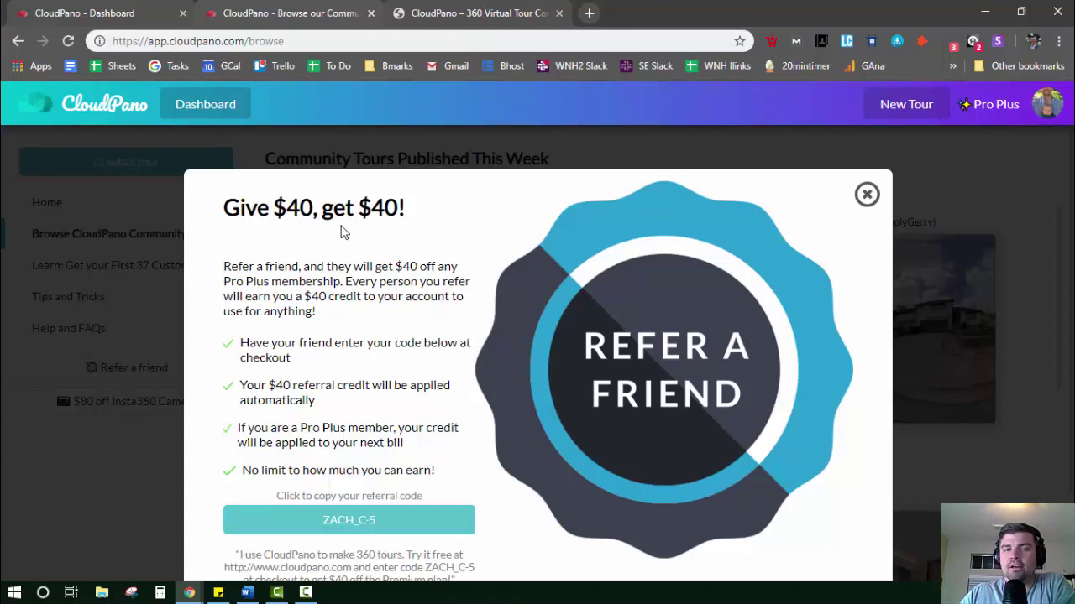
pyautogui.click(868, 195)
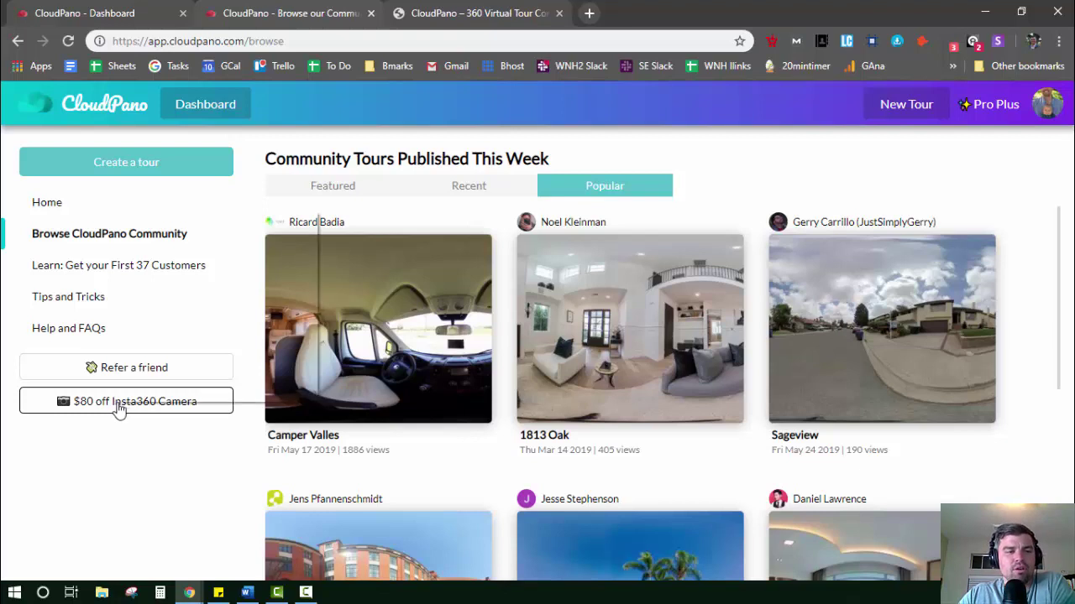
# View the $80 off Insta360 Camera affiliate offer and close it
pyautogui.click(108, 411)
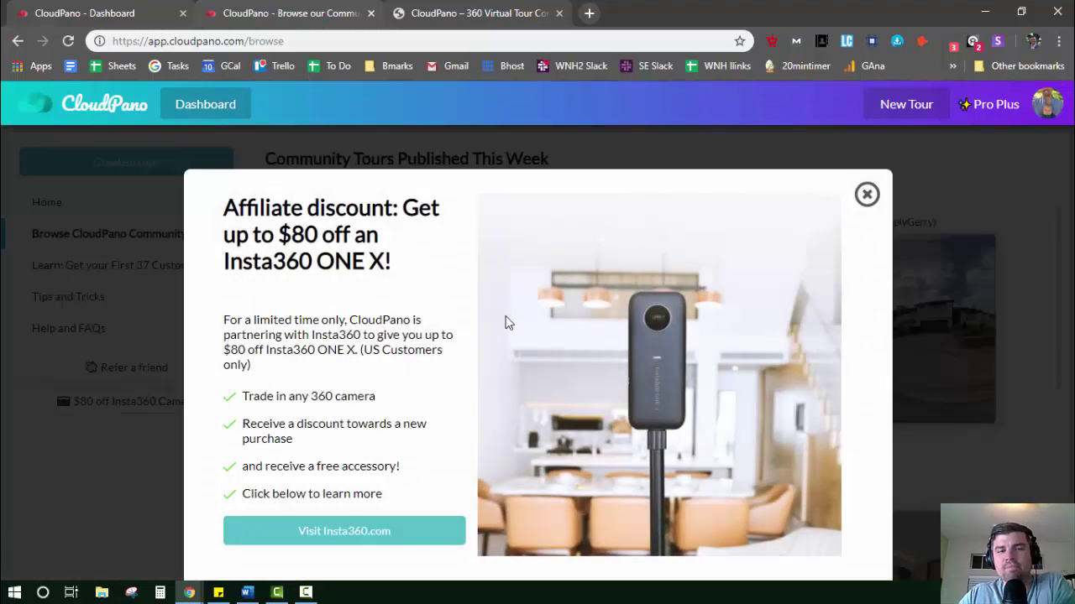
pyautogui.scroll(-1, 445, 276)
pyautogui.scroll(1, 445, 276)
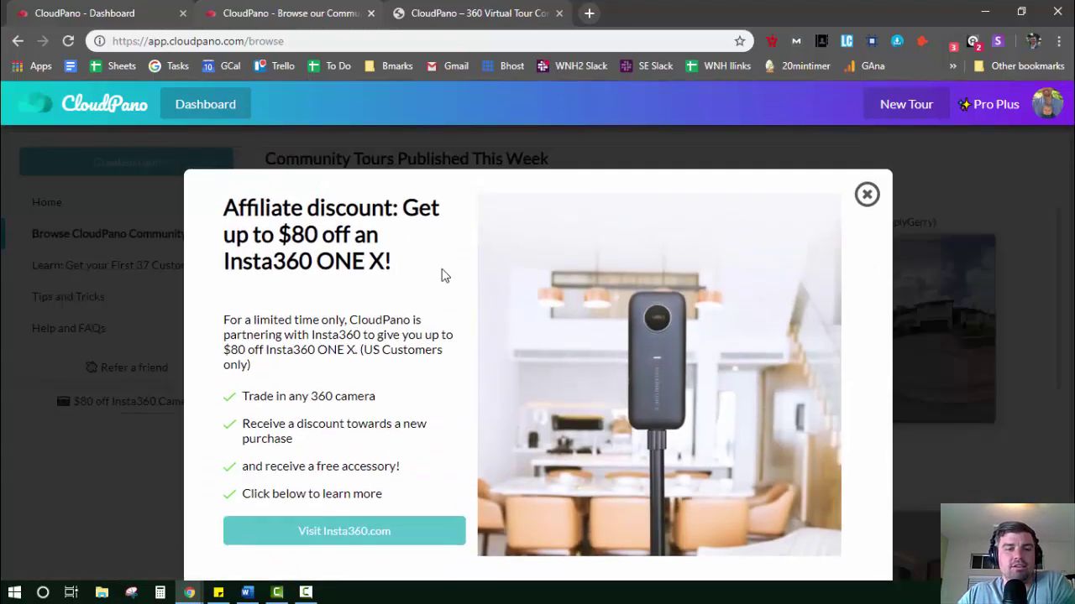
pyautogui.click(864, 197)
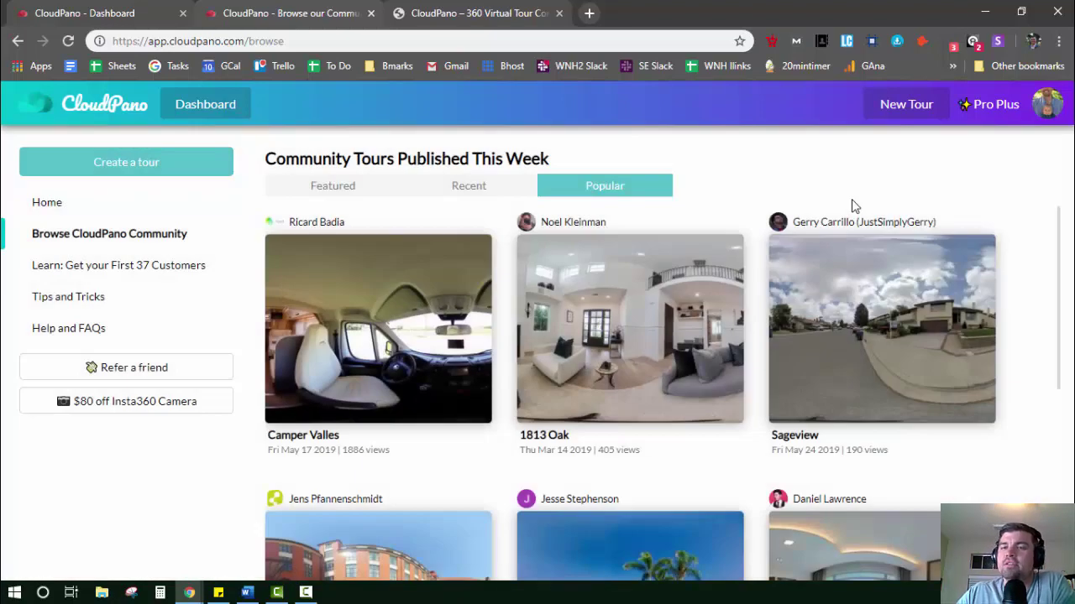
# View the account settings through Manage my Account and go back to the dashboard
pyautogui.click(1055, 110)
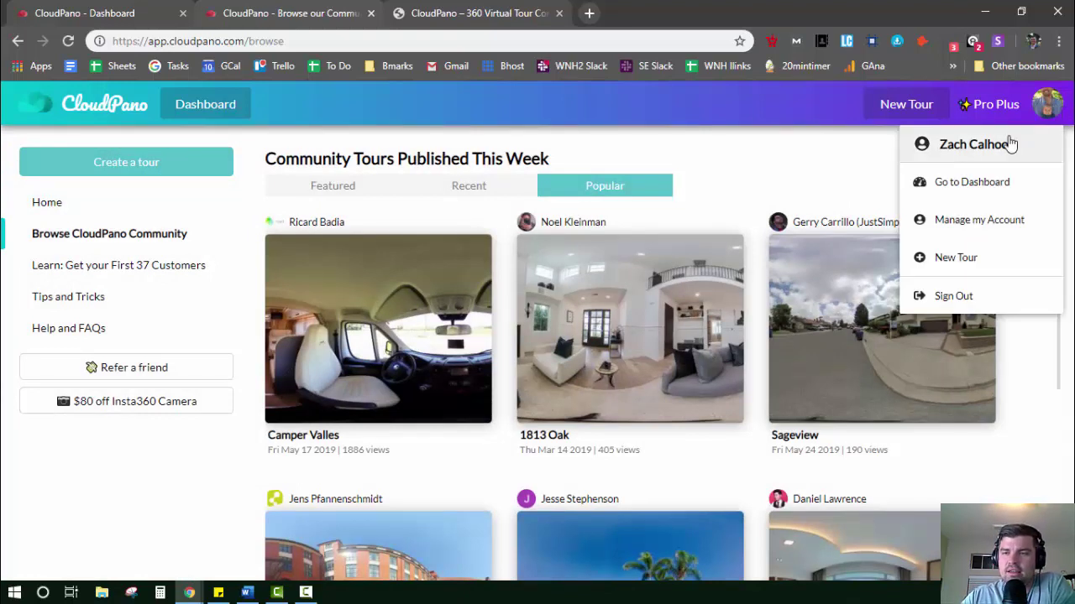
pyautogui.click(1003, 224)
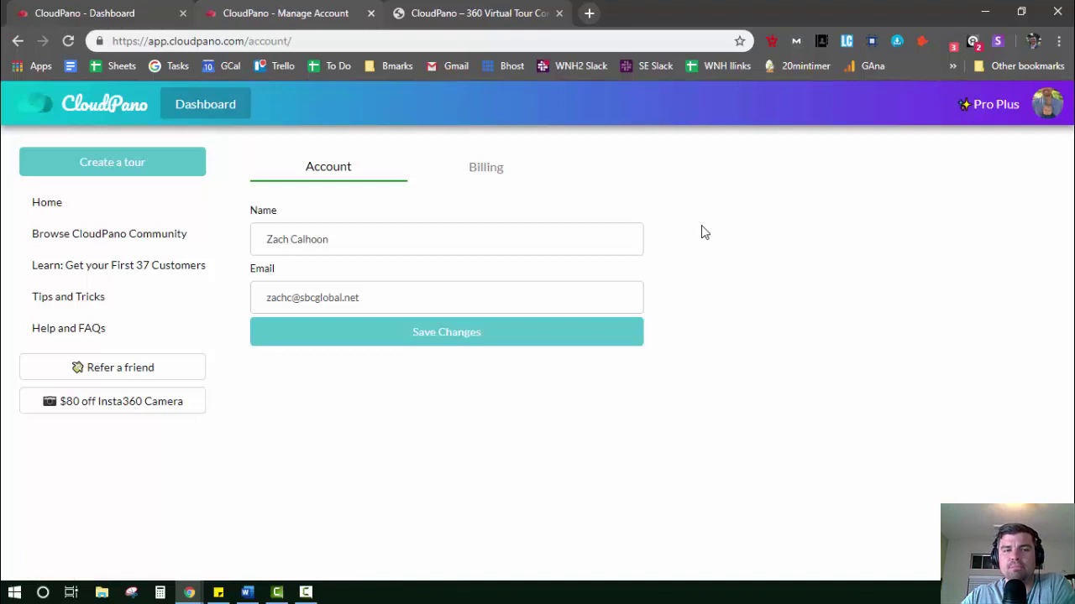
pyautogui.click(1049, 104)
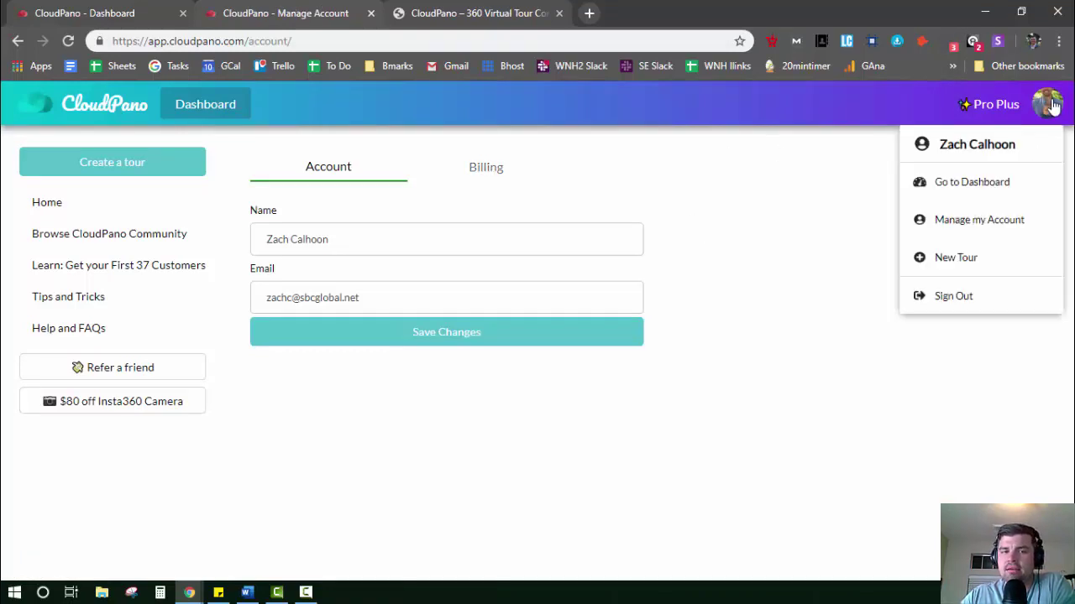
pyautogui.click(971, 186)
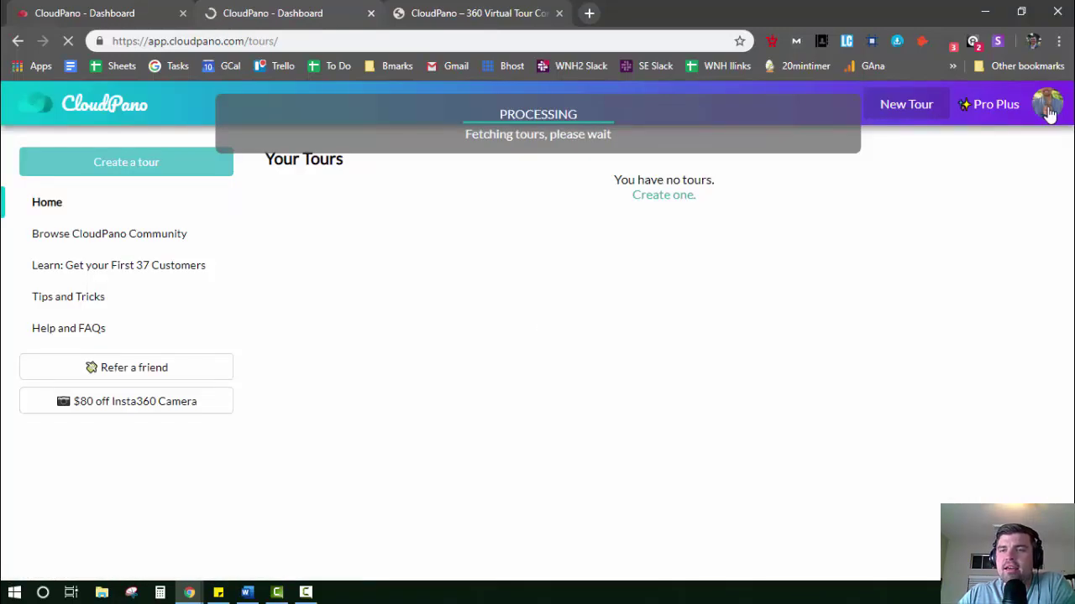
# Reopen the account settings through the profile name and return to the list of your tours
pyautogui.click(1050, 114)
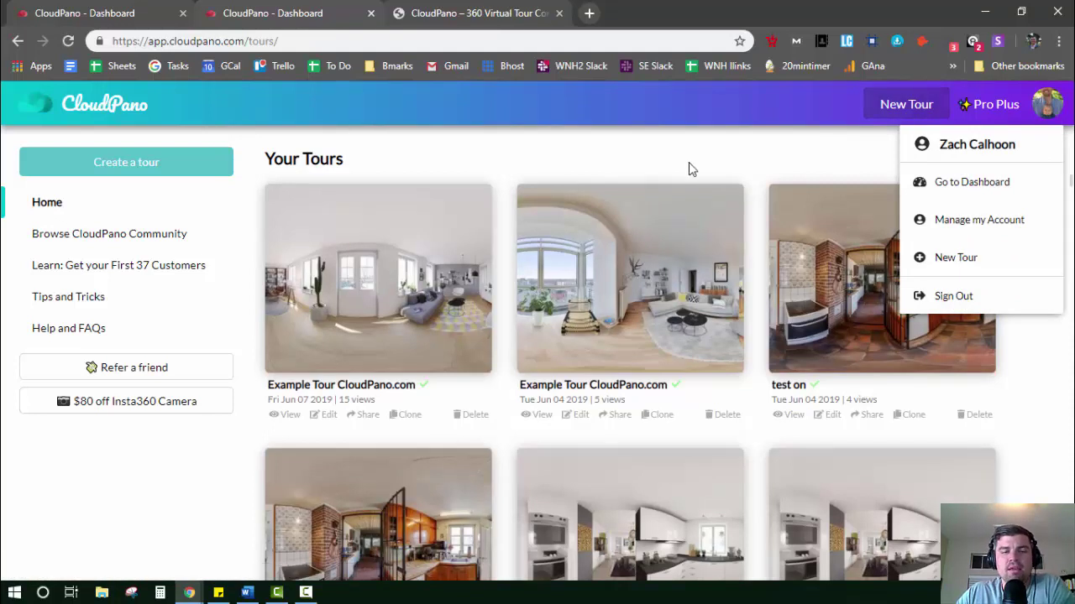
pyautogui.click(1008, 143)
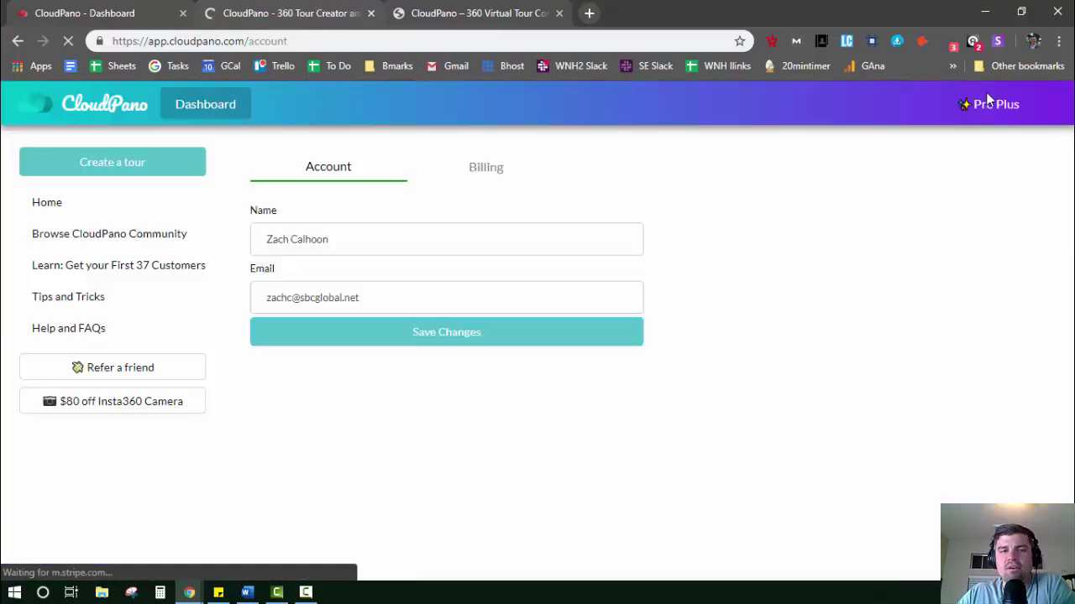
pyautogui.click(1045, 106)
pyautogui.click(955, 192)
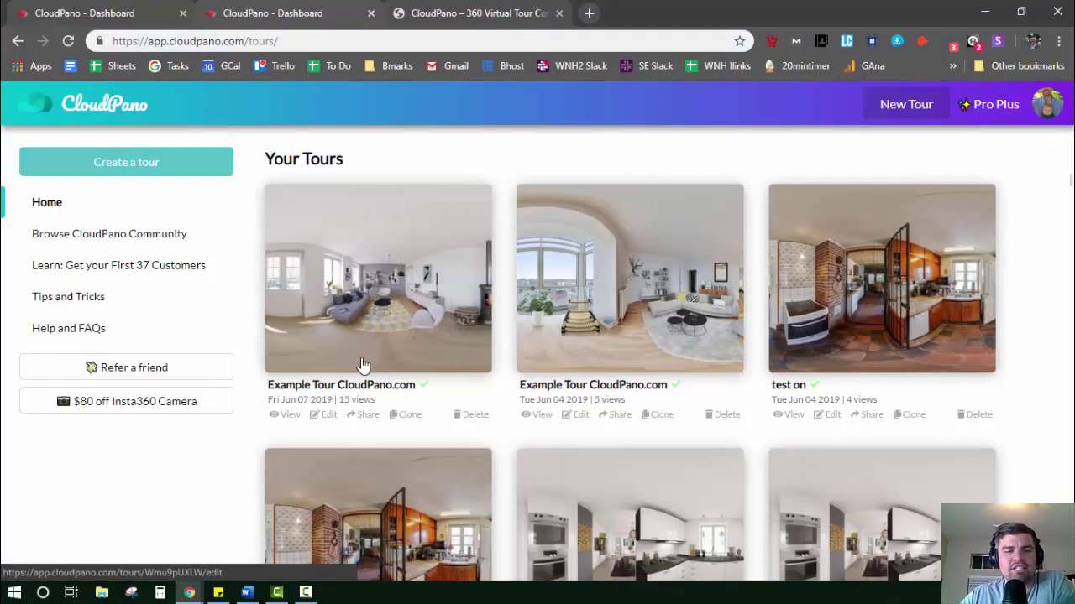
# Clone the Example Tour CloudPano.com dated Jun 07 2019, dismiss the introduction, and move the Den scene below Bedroom
pyautogui.click(471, 414)
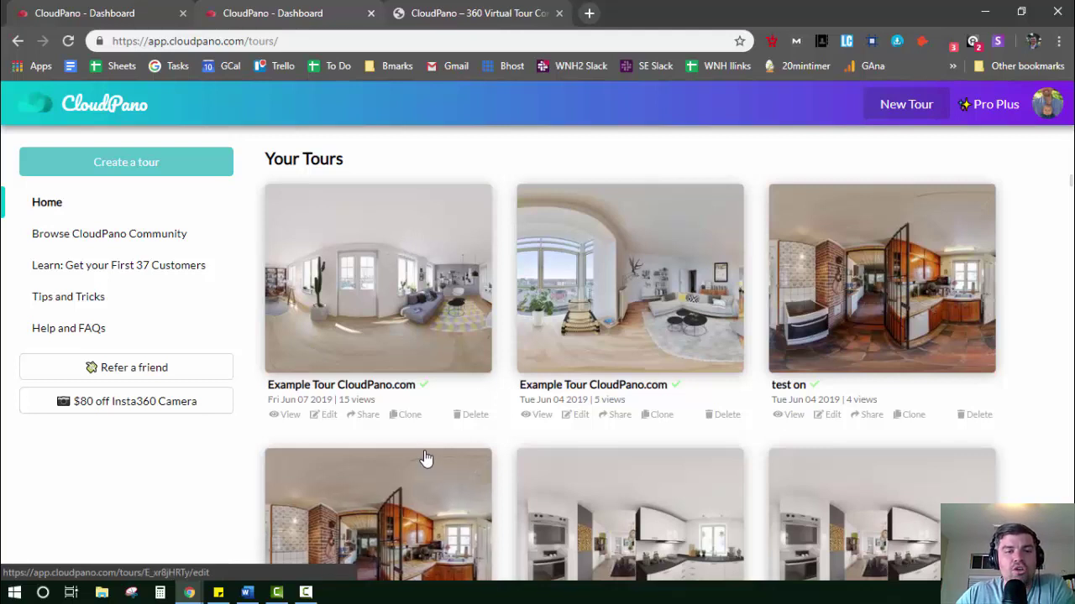
pyautogui.click(407, 415)
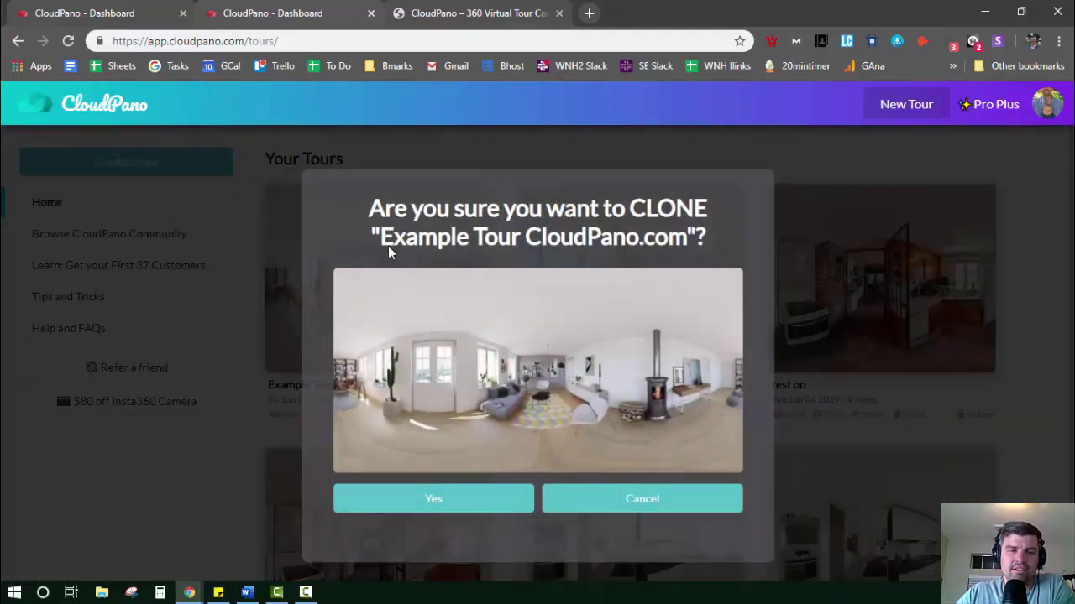
pyautogui.click(427, 498)
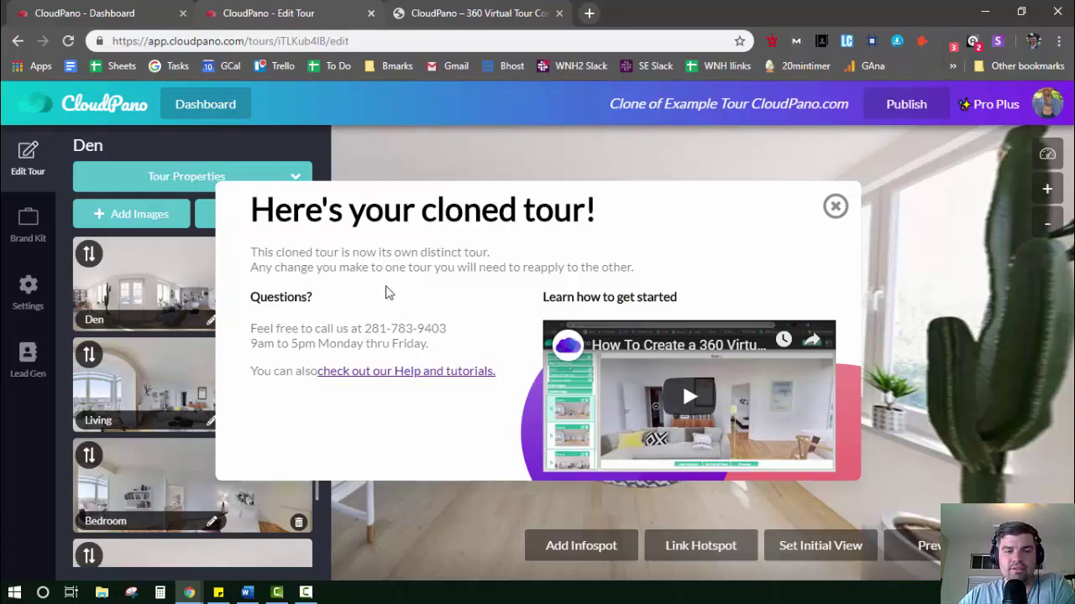
pyautogui.click(835, 207)
pyautogui.moveTo(88, 254); pyautogui.dragTo(99, 445)
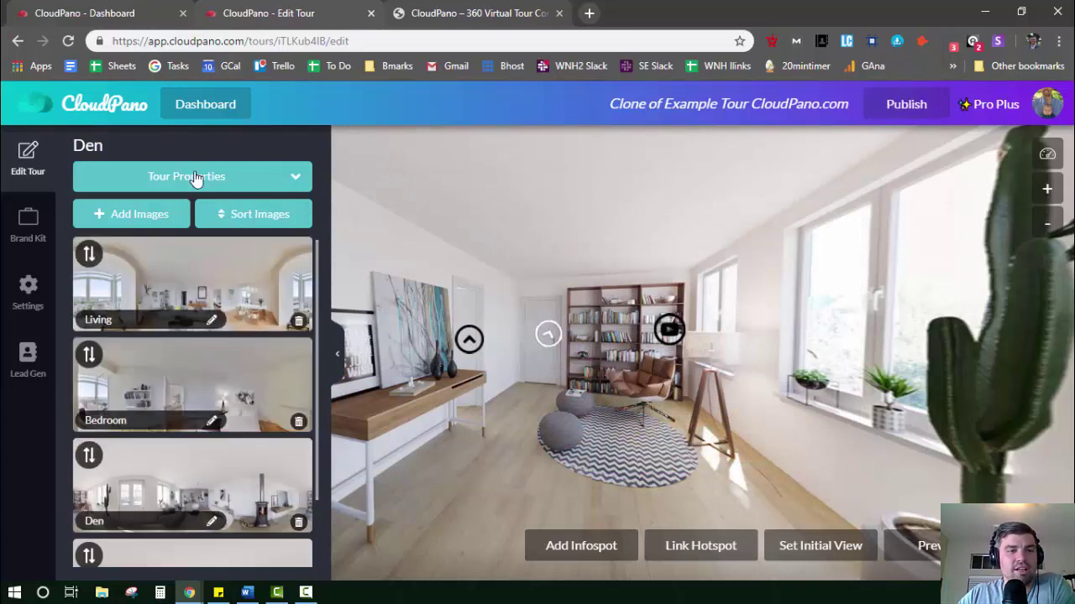
# Rename the cloned tour "title of cloned tour" and publish it
pyautogui.tripleClick(704, 108)
pyautogui.write('title of cloned tour')
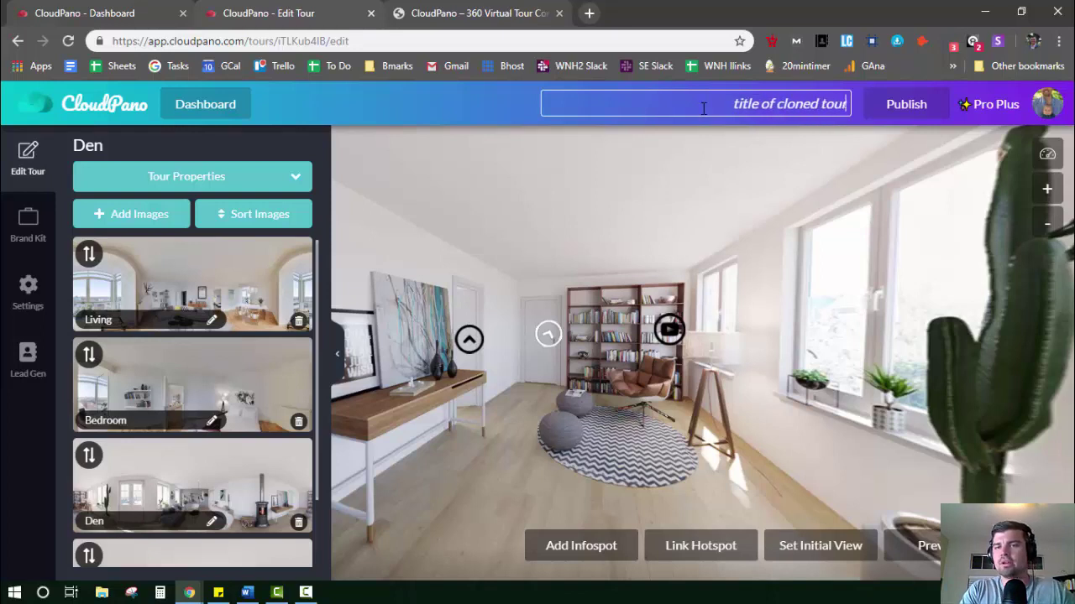
pyautogui.press('Return')
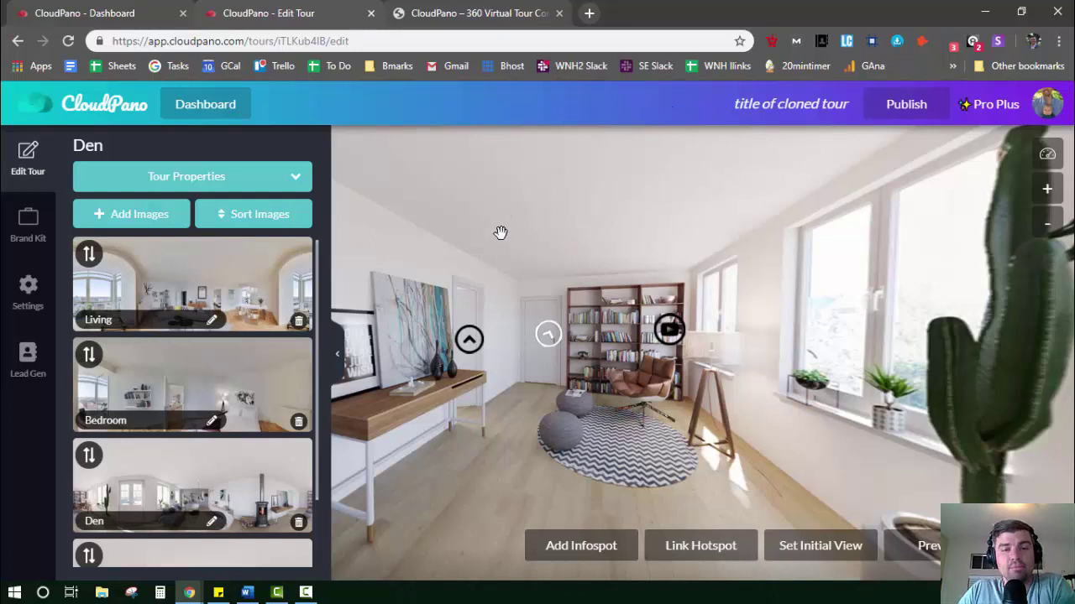
pyautogui.click(893, 118)
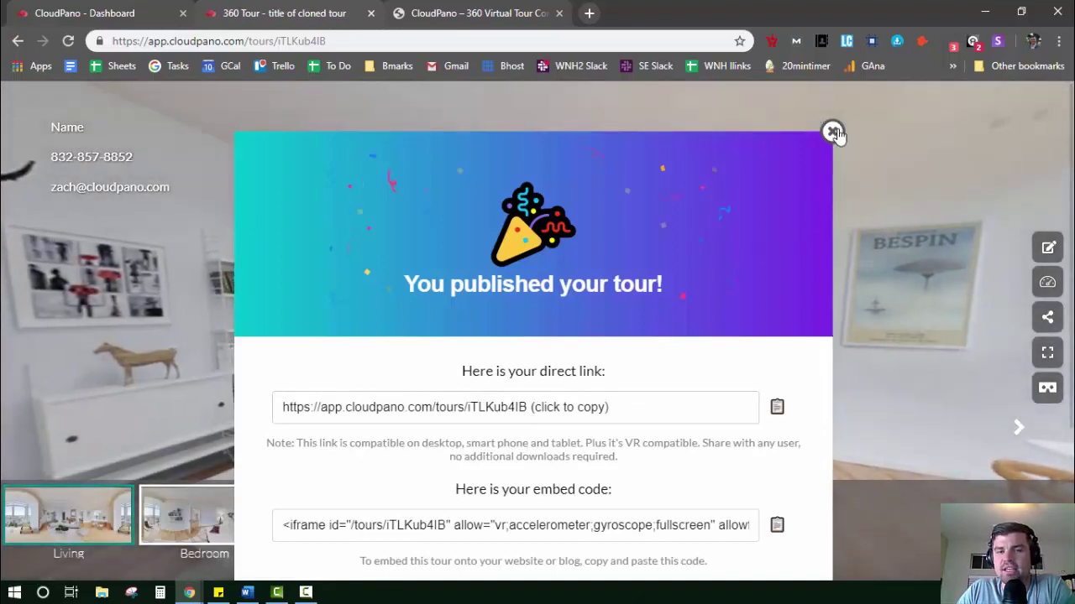
# Dismiss the published-tour confirmation and return to the dashboard's list of your tours
pyautogui.click(832, 132)
pyautogui.click(1049, 282)
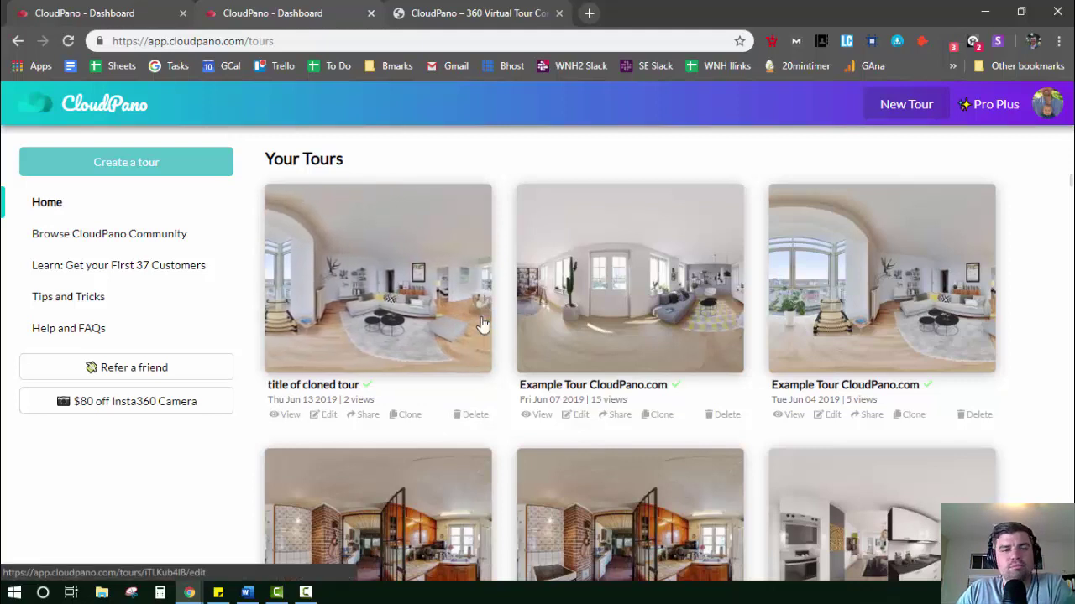
# Open the Insta360 Pro tour for editing and look around the 8K Sample Night_1 scene
pyautogui.scroll(-20, 563, 290)
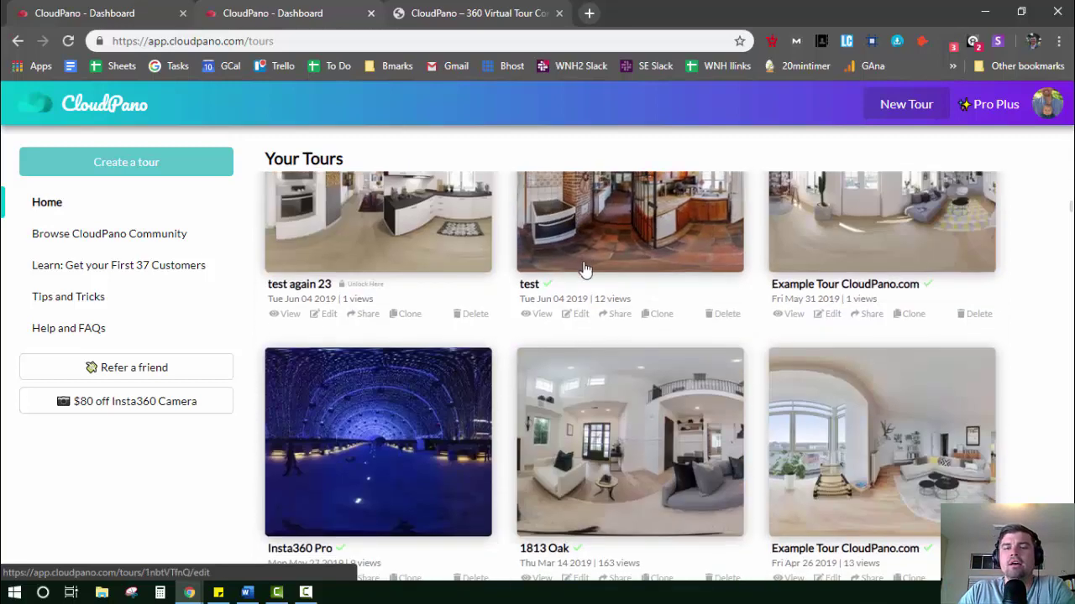
pyautogui.scroll(10, 588, 263)
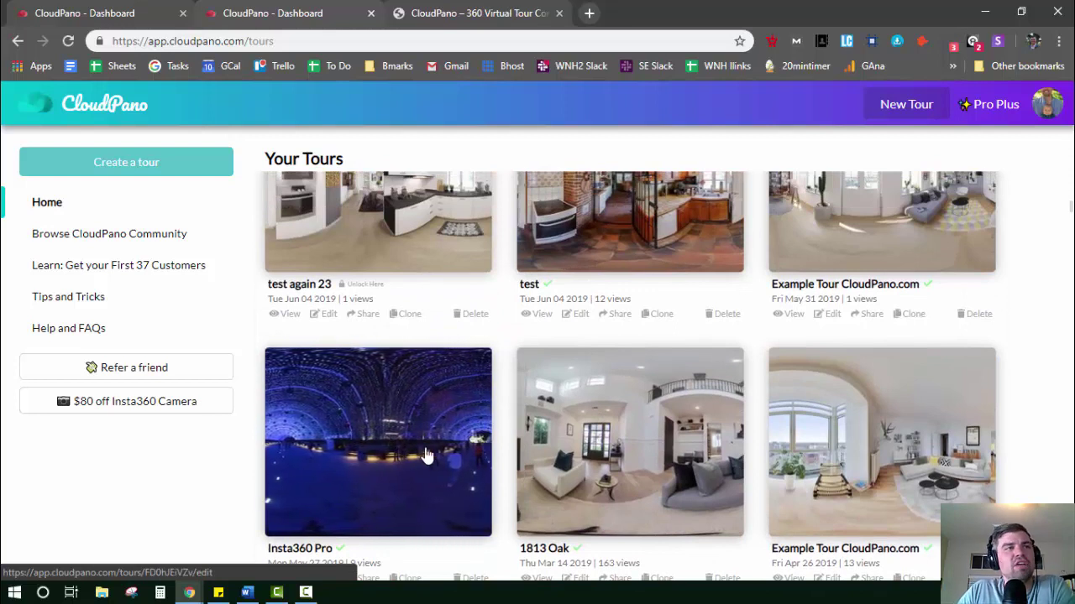
pyautogui.click(425, 446)
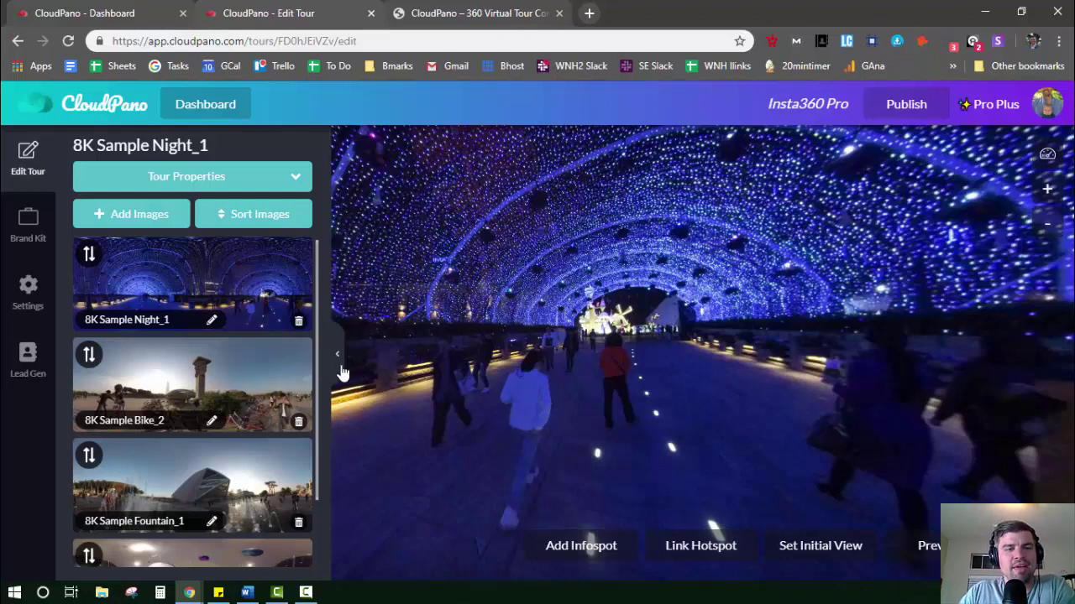
pyautogui.moveTo(435, 295)
pyautogui.mouseDown()
pyautogui.moveTo(710, 311)
pyautogui.moveTo(579, 357)
pyautogui.mouseUp()
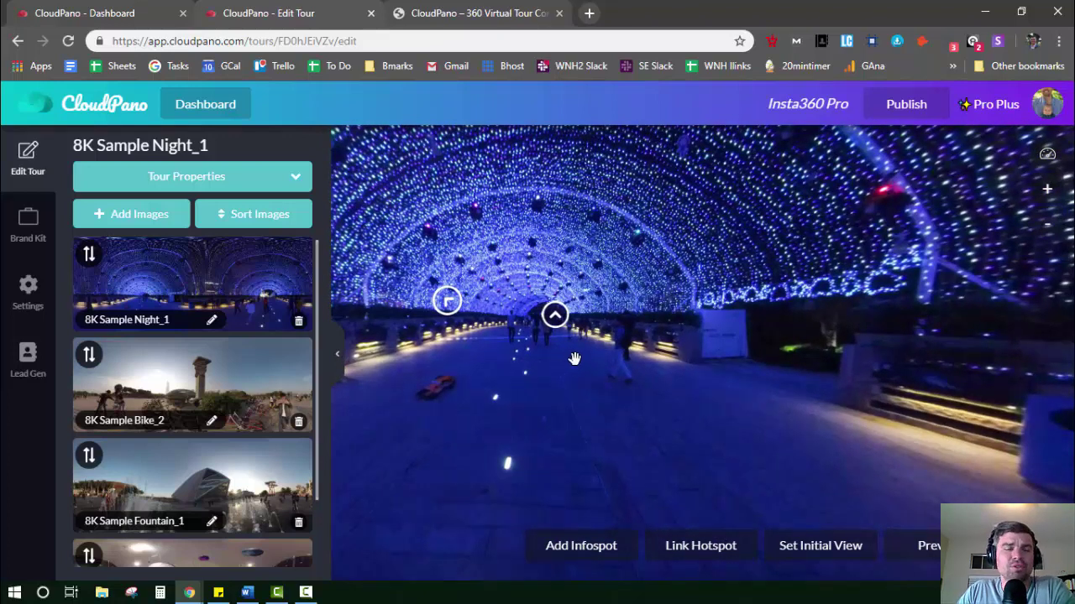
pyautogui.click(424, 18)
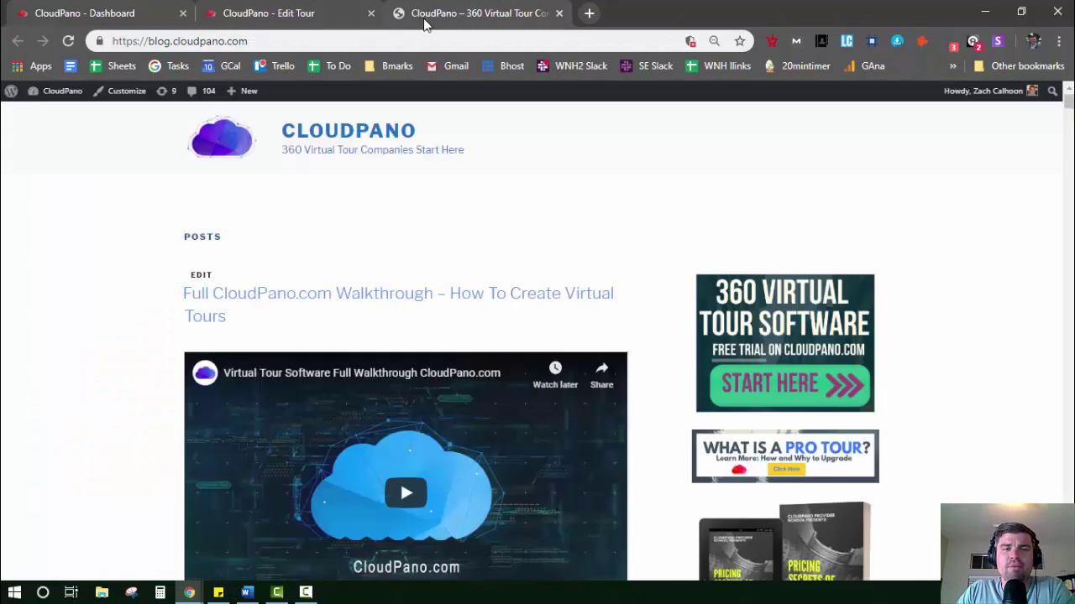
pyautogui.click(229, 43)
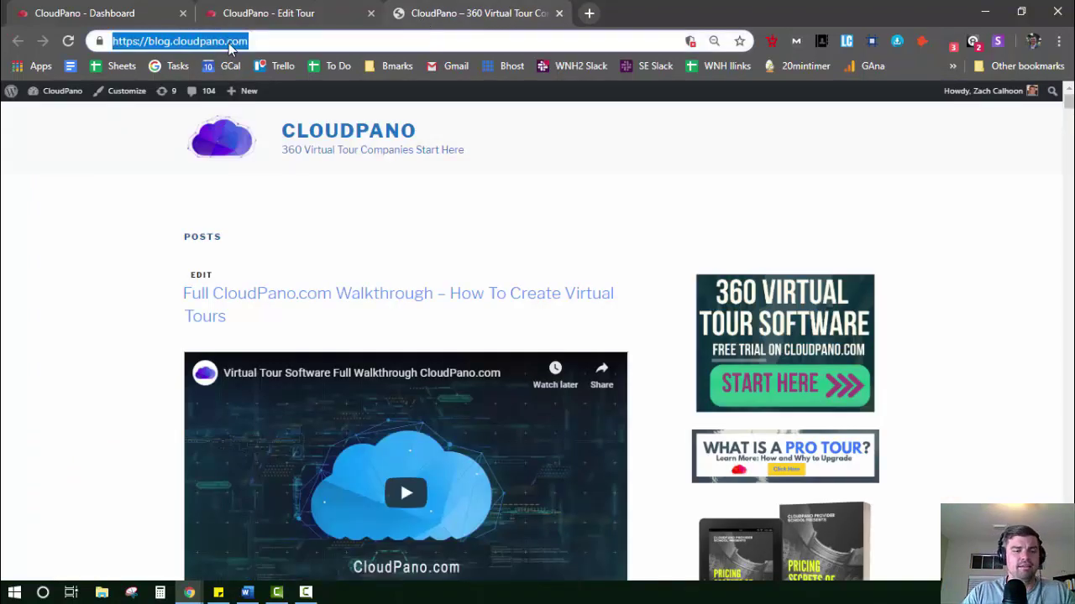
pyautogui.write('clo')
pyautogui.press('Return')
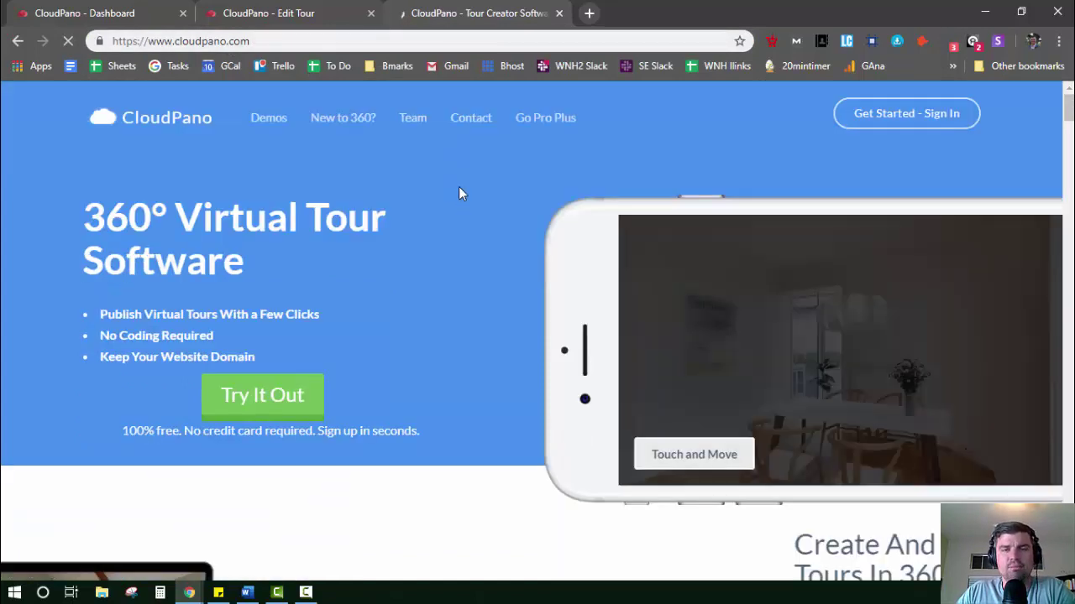
pyautogui.click(538, 119)
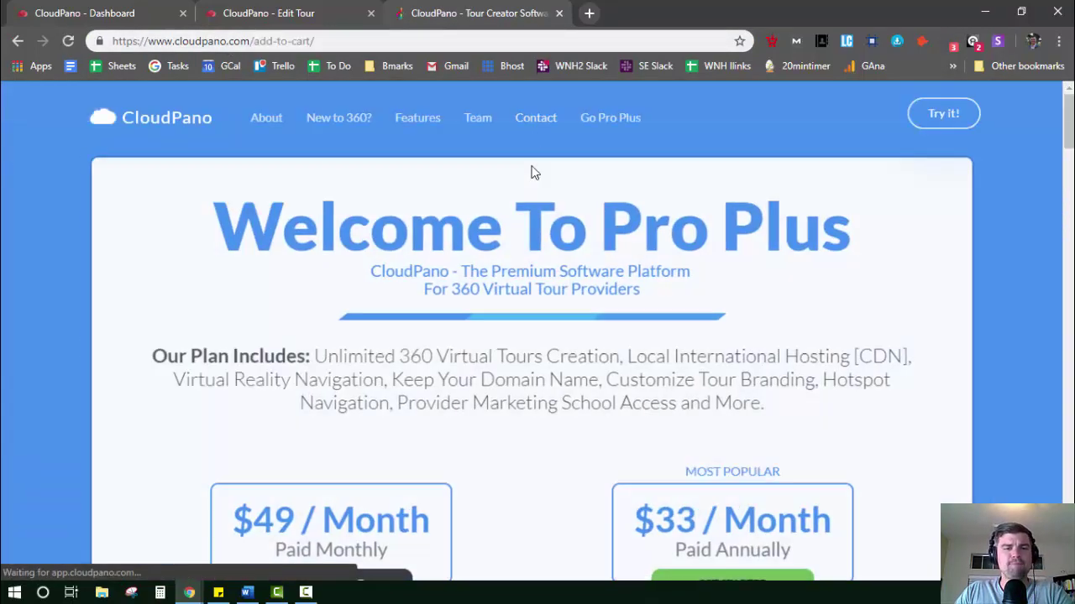
# Review the Pro Plus plan details and pricing, and get started with the $33 / Month plan paid annually
pyautogui.scroll(-2, 715, 328)
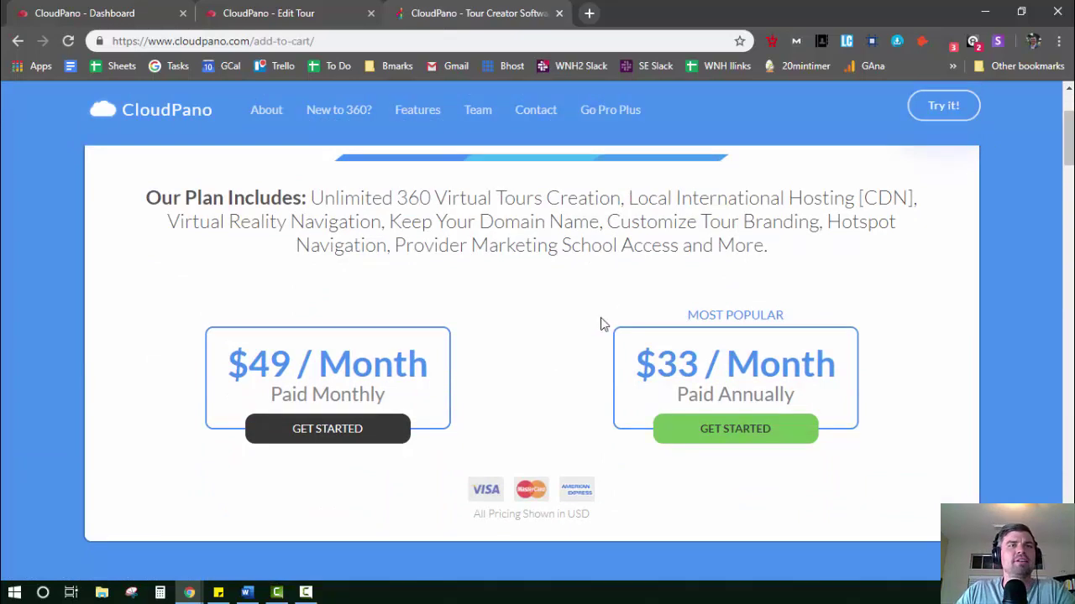
pyautogui.scroll(2, 589, 321)
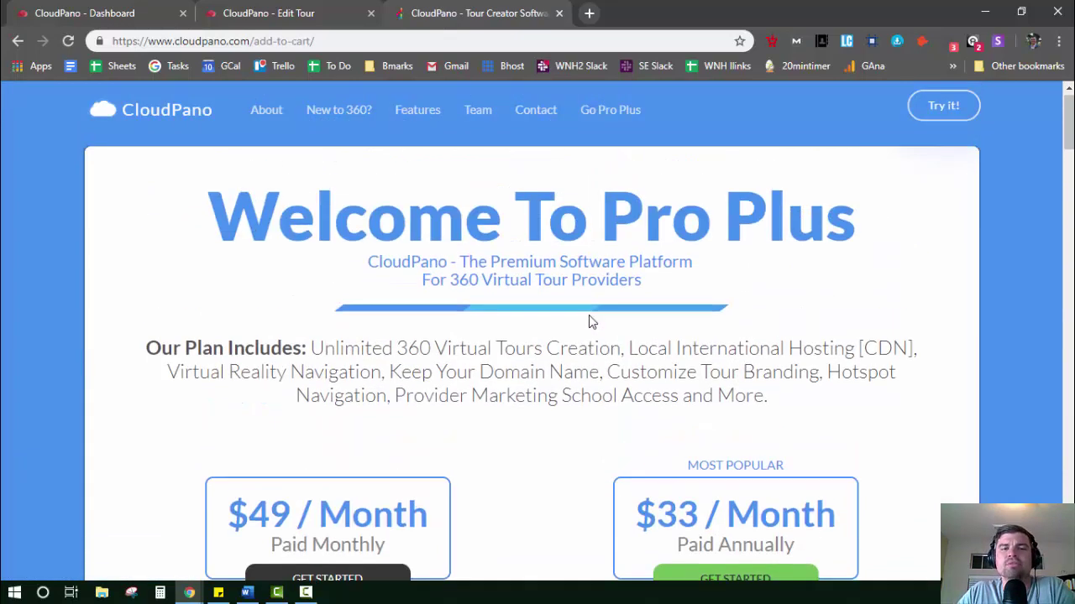
pyautogui.scroll(-5, 589, 321)
pyautogui.scroll(5, 589, 321)
pyautogui.scroll(-3, 658, 320)
pyautogui.click(732, 430)
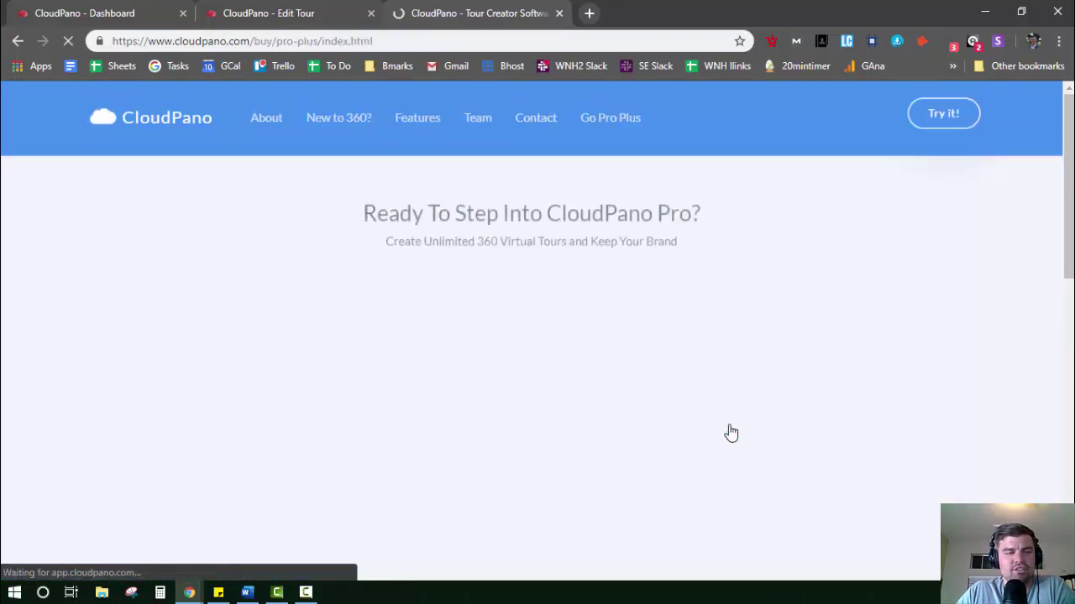